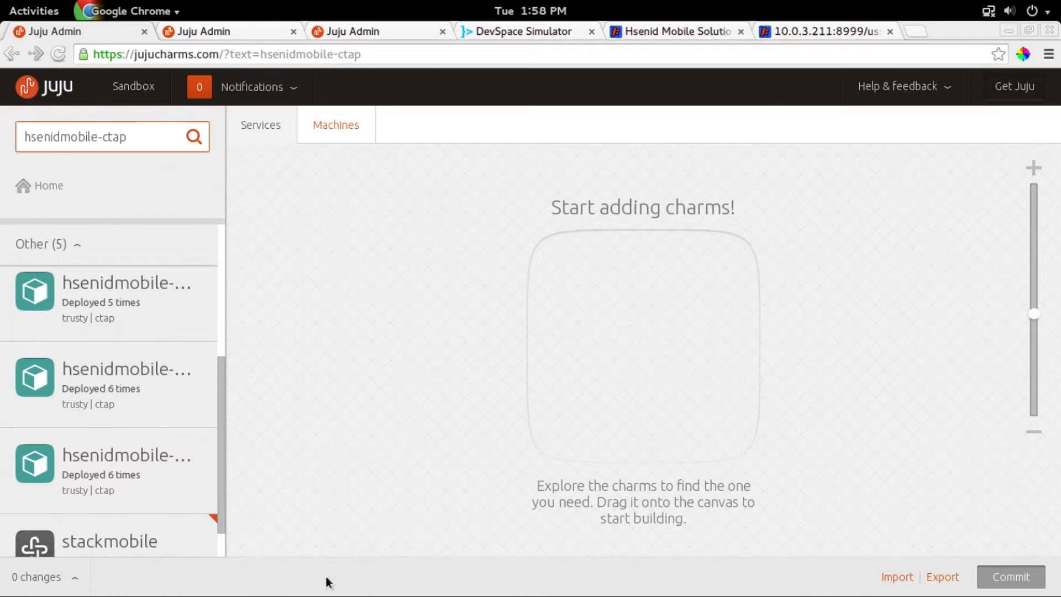
# - Review the details of the hsenidmobile-ctap simulator, doc and sampleapp charms and of the hsenidmobile-ctap bundle
pyautogui.click(150, 470)
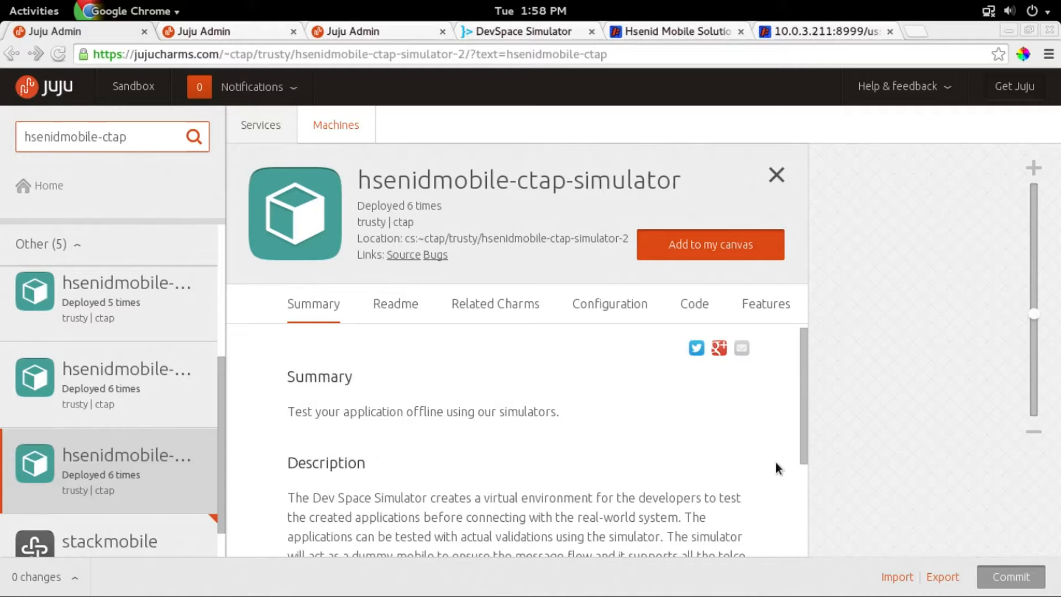
pyautogui.click(127, 391)
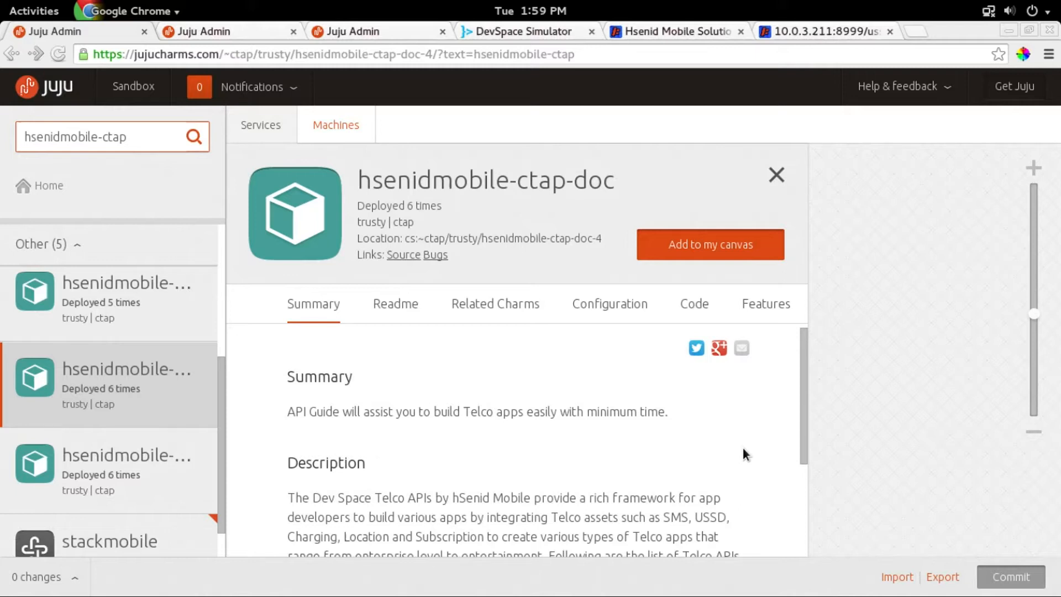
pyautogui.scroll(1, 194, 483)
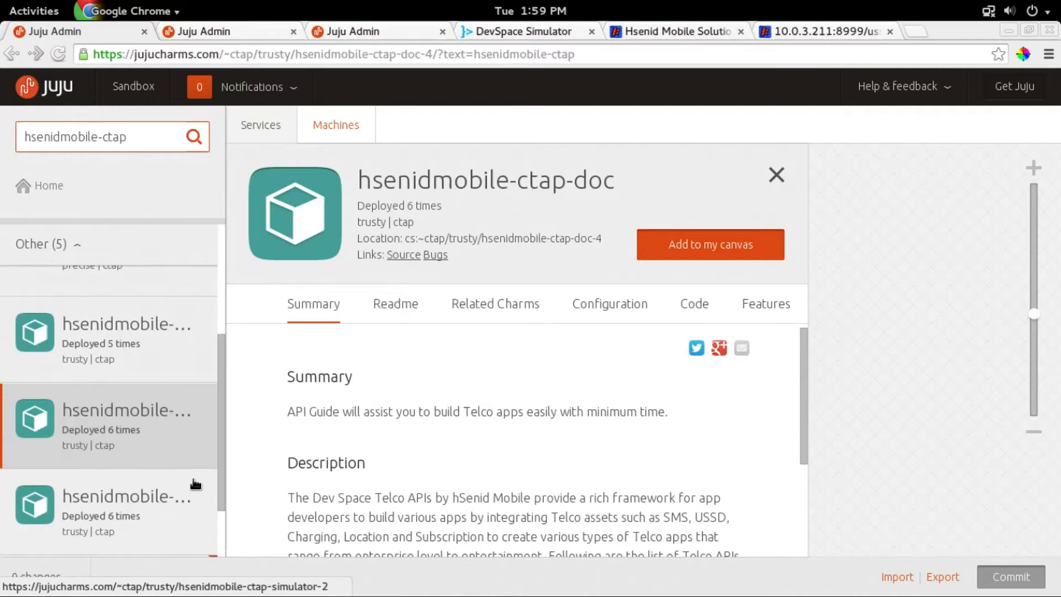
pyautogui.click(126, 351)
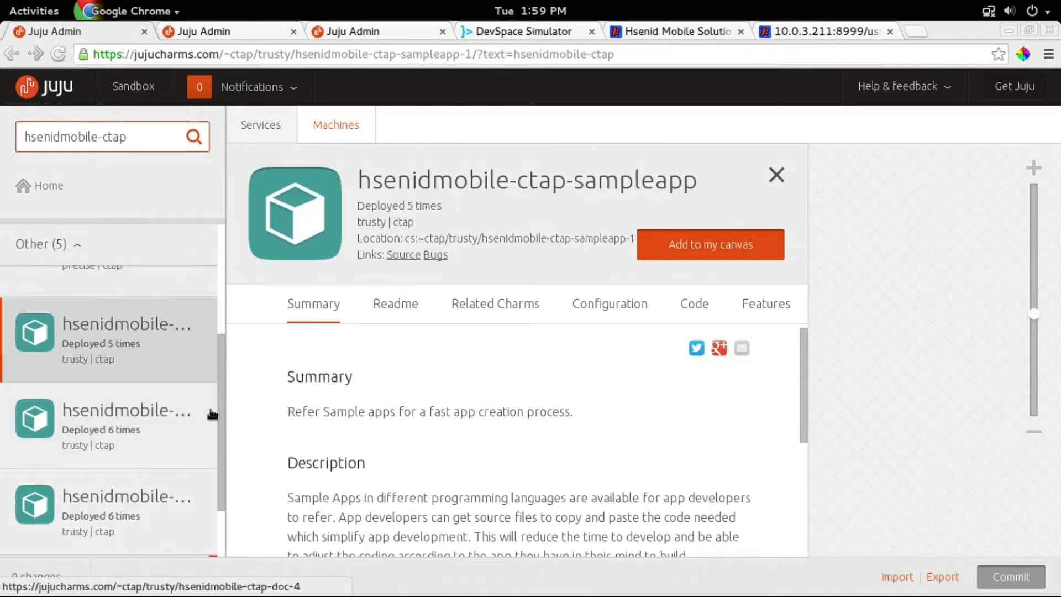
pyautogui.scroll(3, 211, 414)
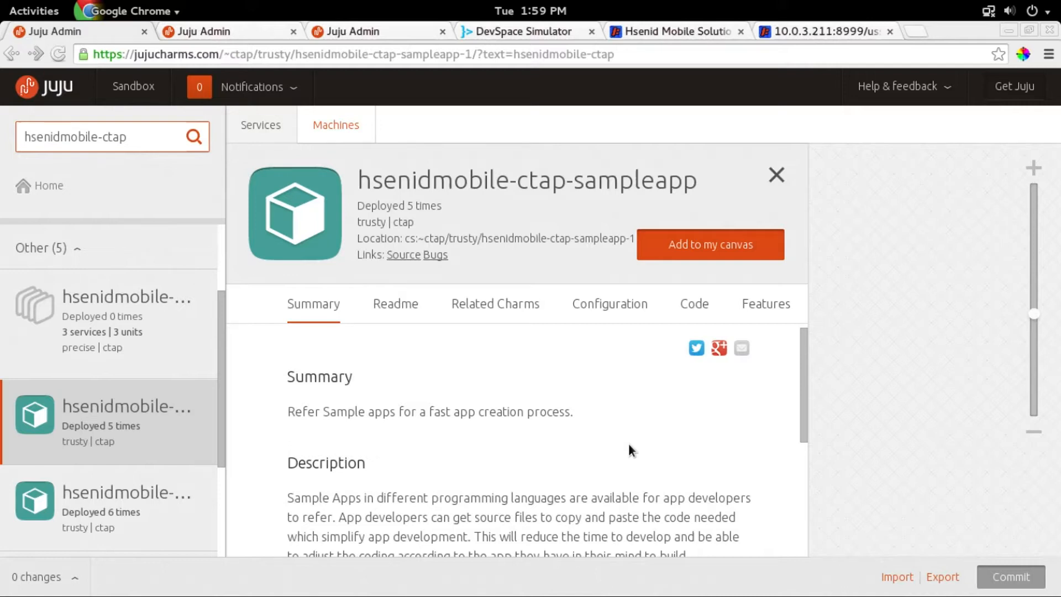
pyautogui.click(158, 339)
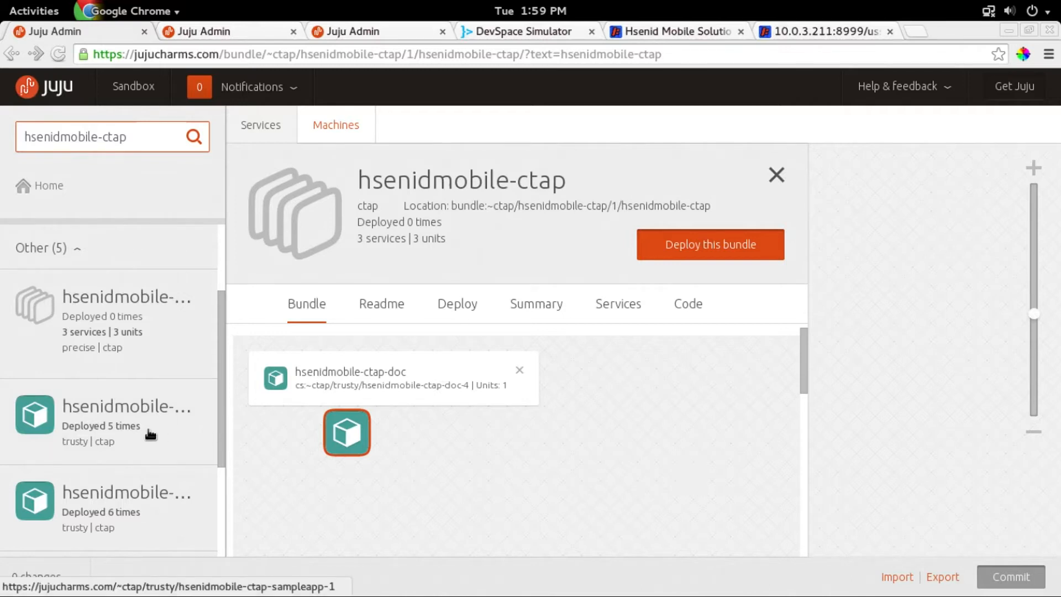
# - Add the hsenidmobile-ctap-sampleapp charm to the canvas and commit its deployment with the unit left unplaced
pyautogui.click(150, 433)
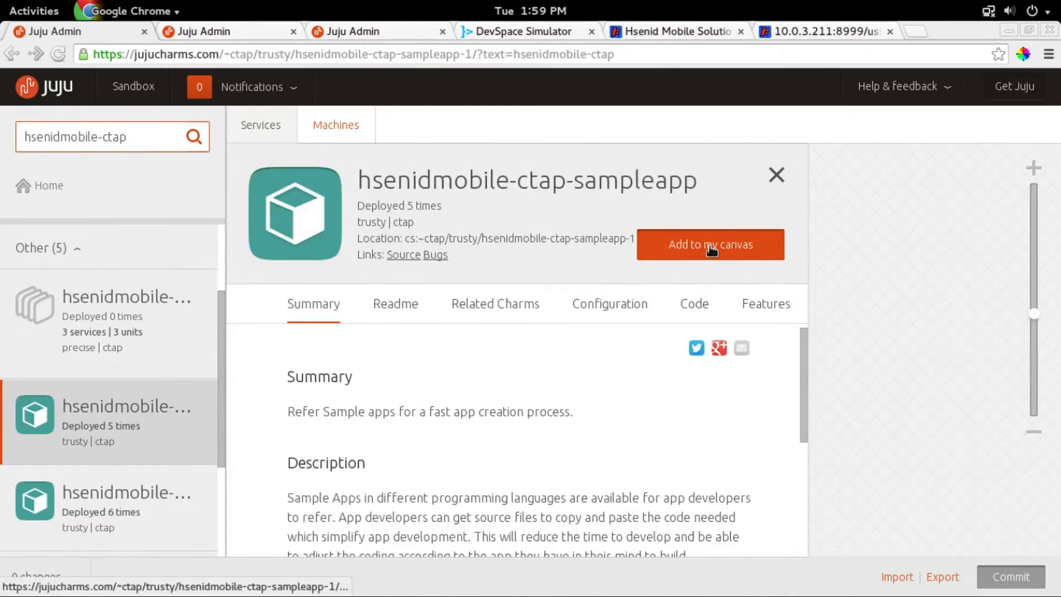
pyautogui.click(712, 244)
pyautogui.click(1028, 575)
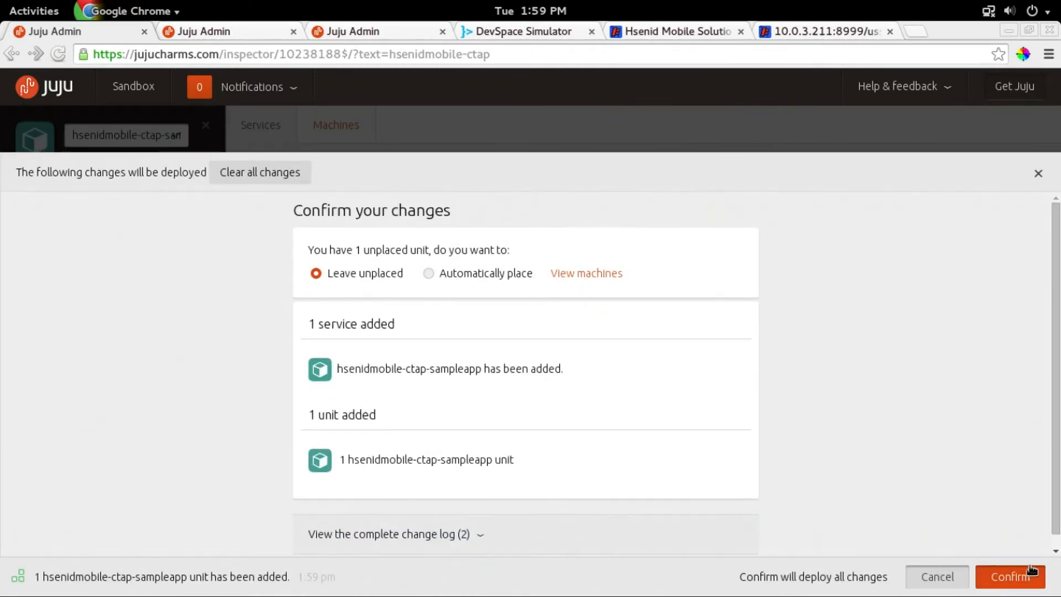
pyautogui.click(1012, 575)
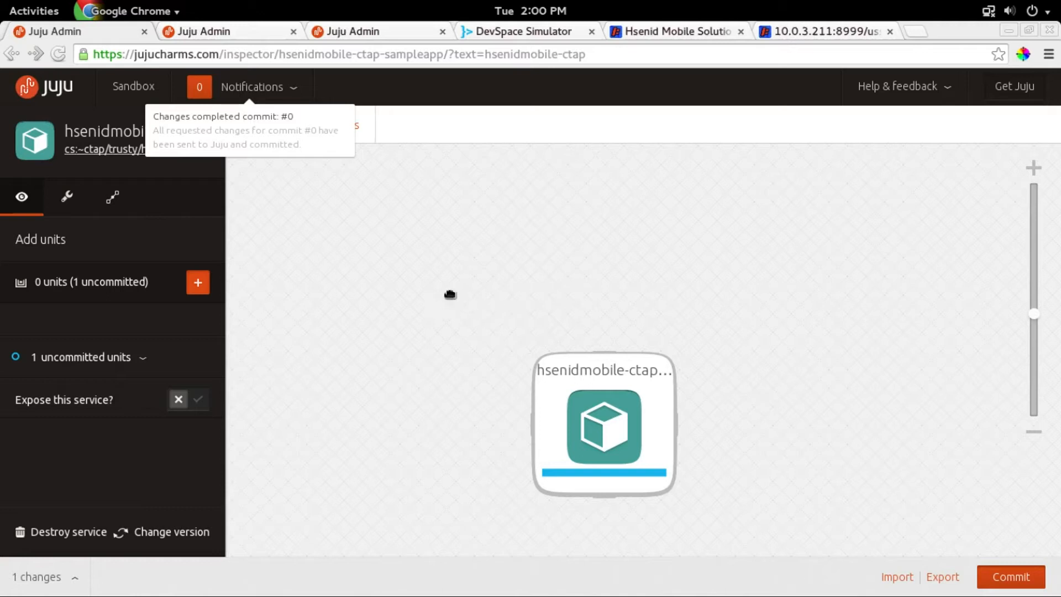
# - Add and commit the hsenidmobile-ctap-doc charm, then arrange its service above the sampleapp service on the canvas
pyautogui.click(210, 138)
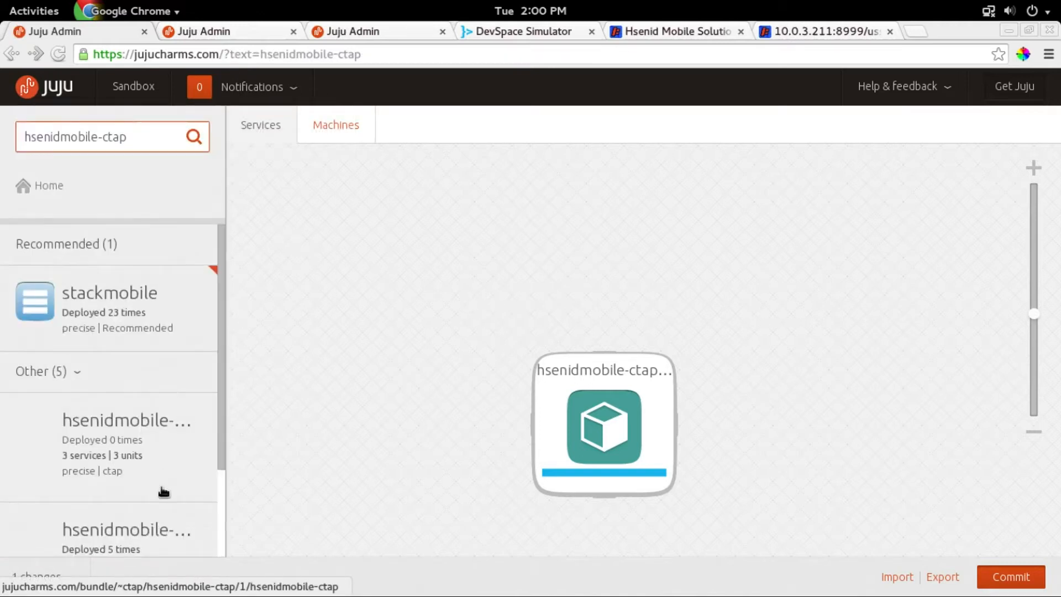
pyautogui.scroll(-3, 160, 493)
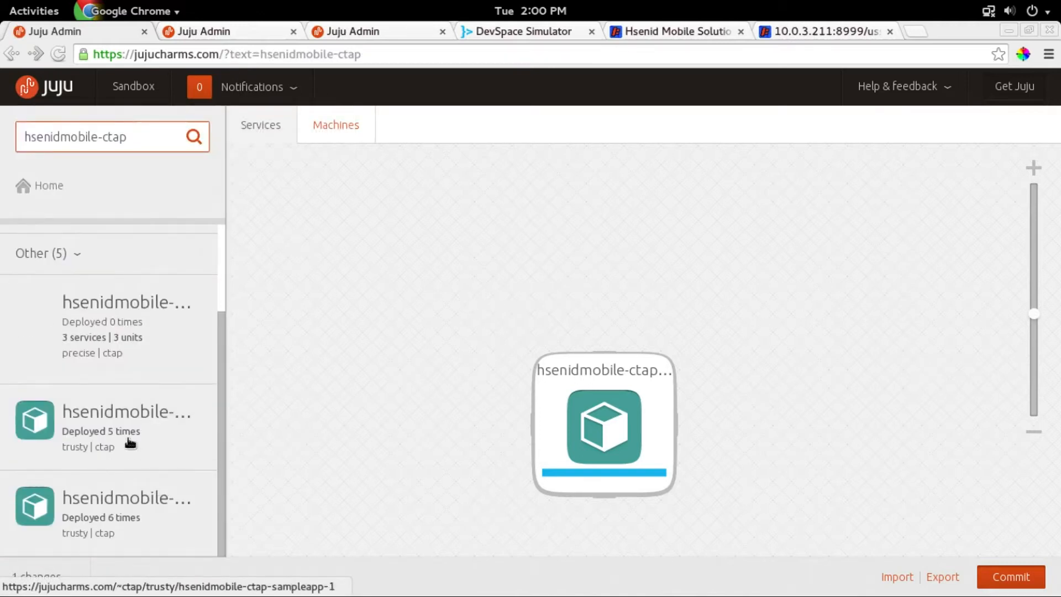
pyautogui.click(83, 251)
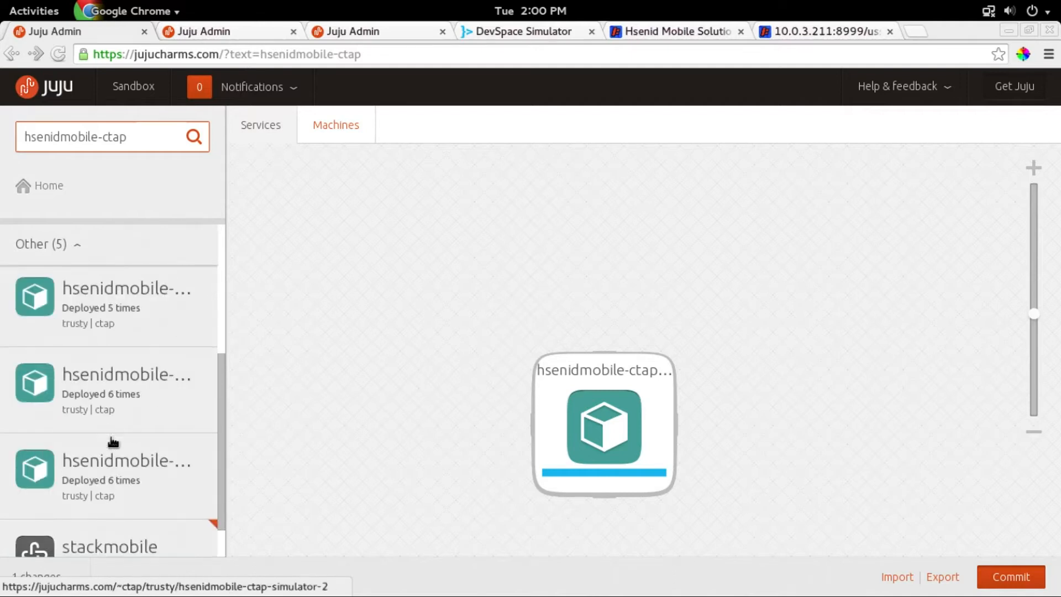
pyautogui.click(123, 402)
pyautogui.click(711, 247)
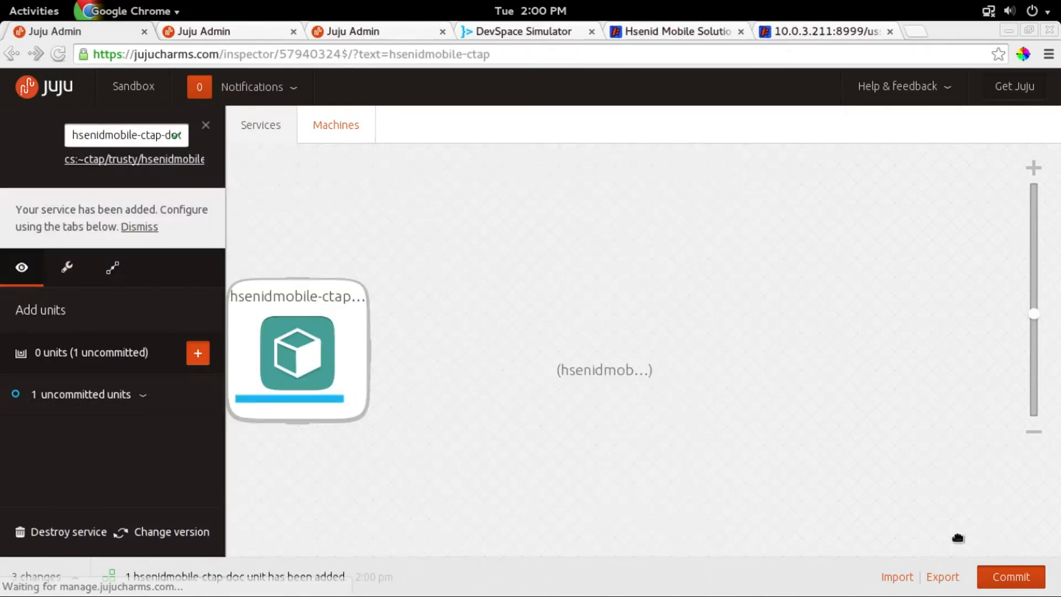
pyautogui.click(1015, 577)
pyautogui.click(1011, 577)
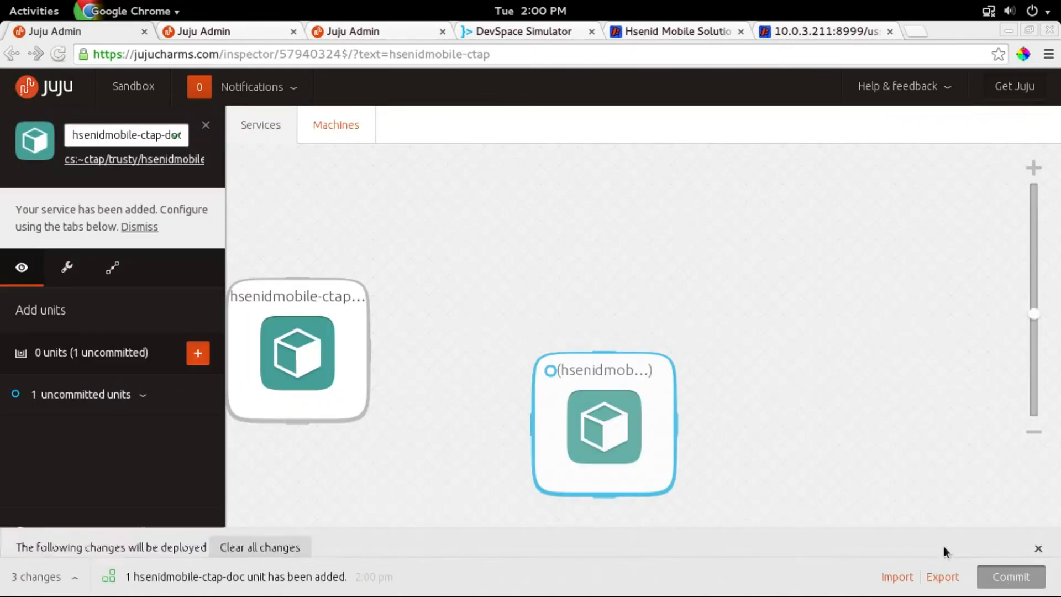
pyautogui.moveTo(336, 332); pyautogui.dragTo(342, 470)
pyautogui.moveTo(622, 389); pyautogui.dragTo(360, 256)
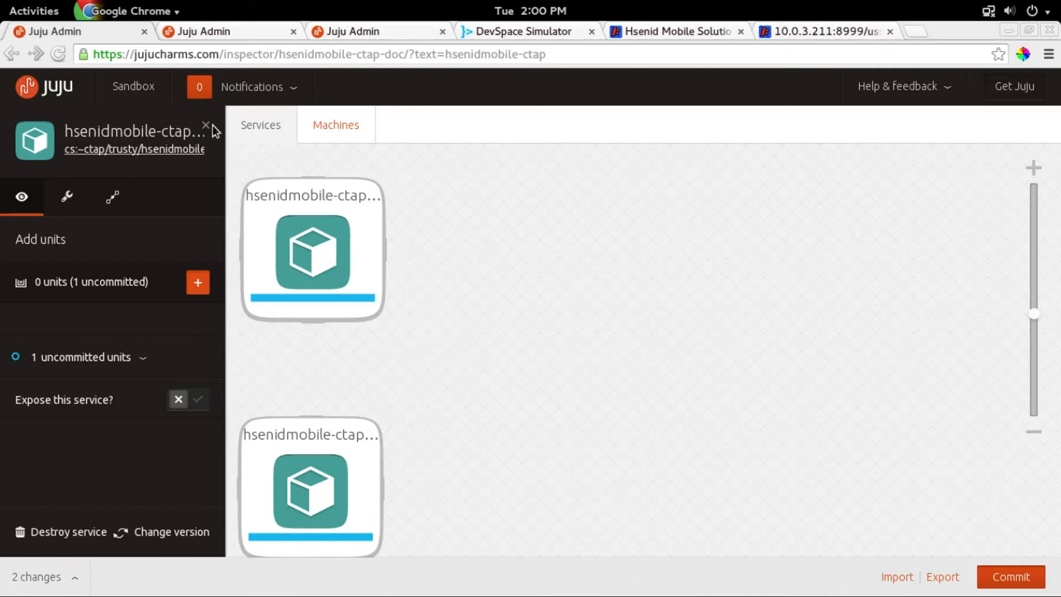
# - Add the hsenidmobile-ctap-simulator charm to the canvas and commit its deployment with the units left unplaced
pyautogui.click(206, 126)
pyautogui.scroll(-2, 126, 431)
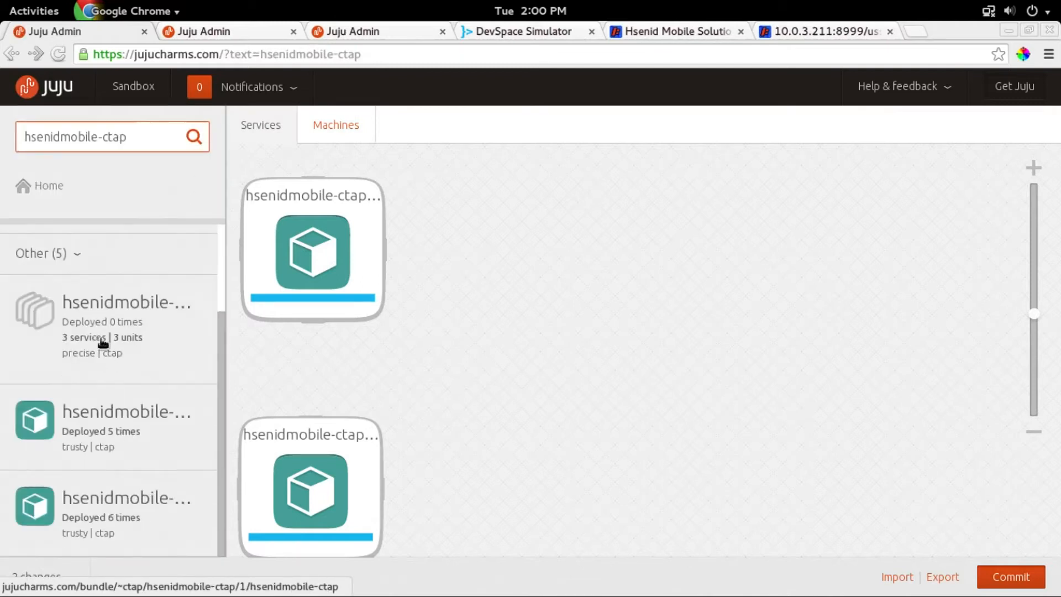
pyautogui.scroll(-3, 97, 439)
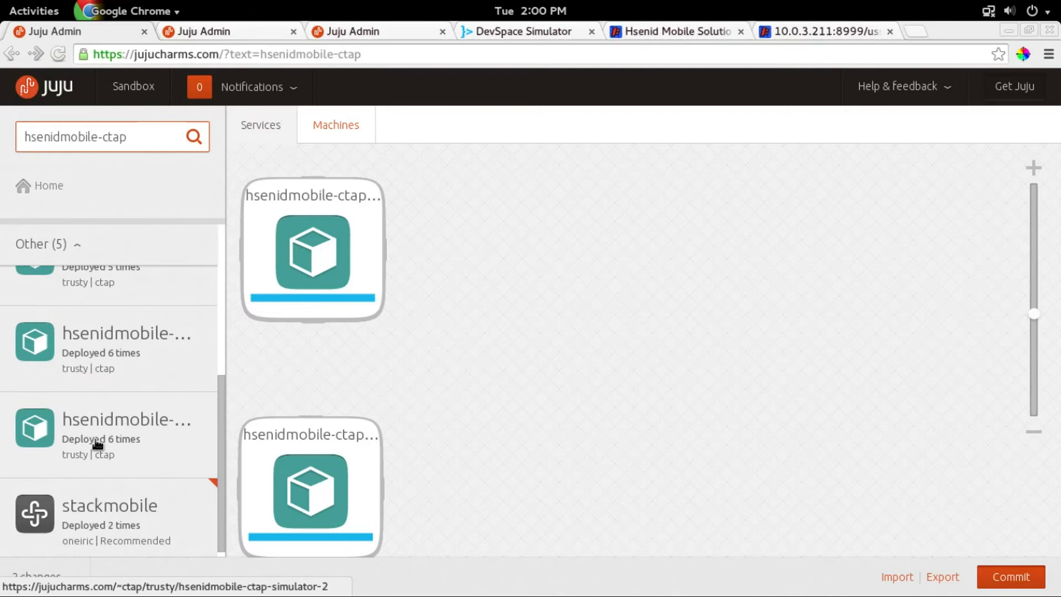
pyautogui.click(98, 444)
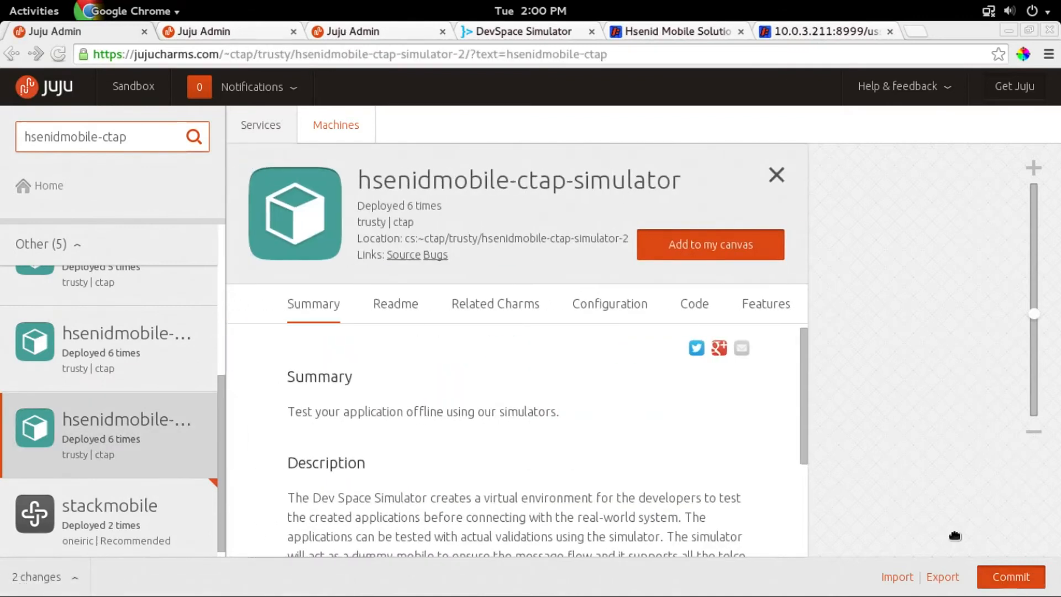
pyautogui.click(713, 243)
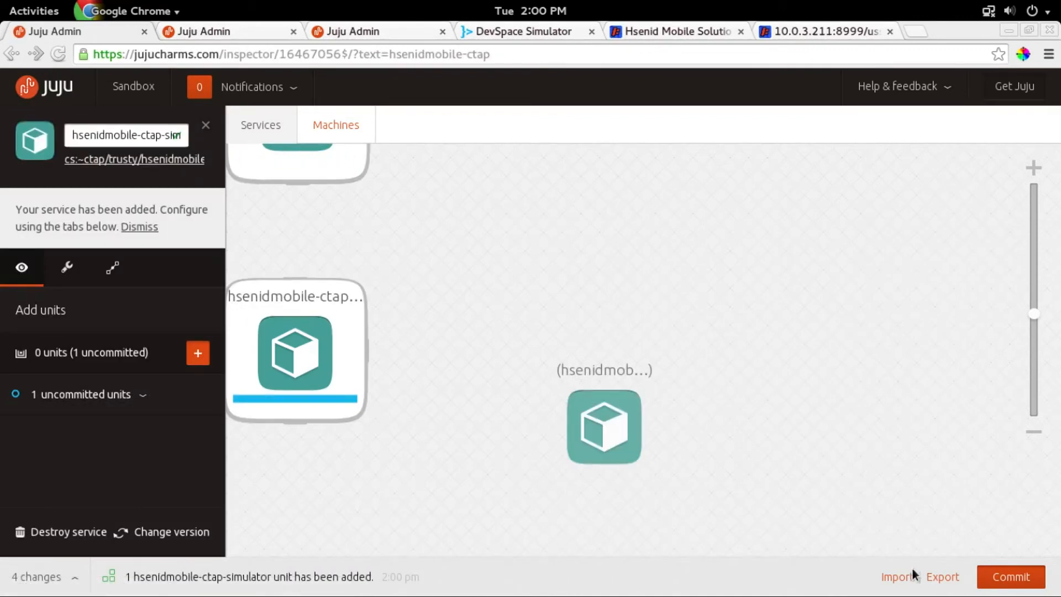
pyautogui.click(1010, 583)
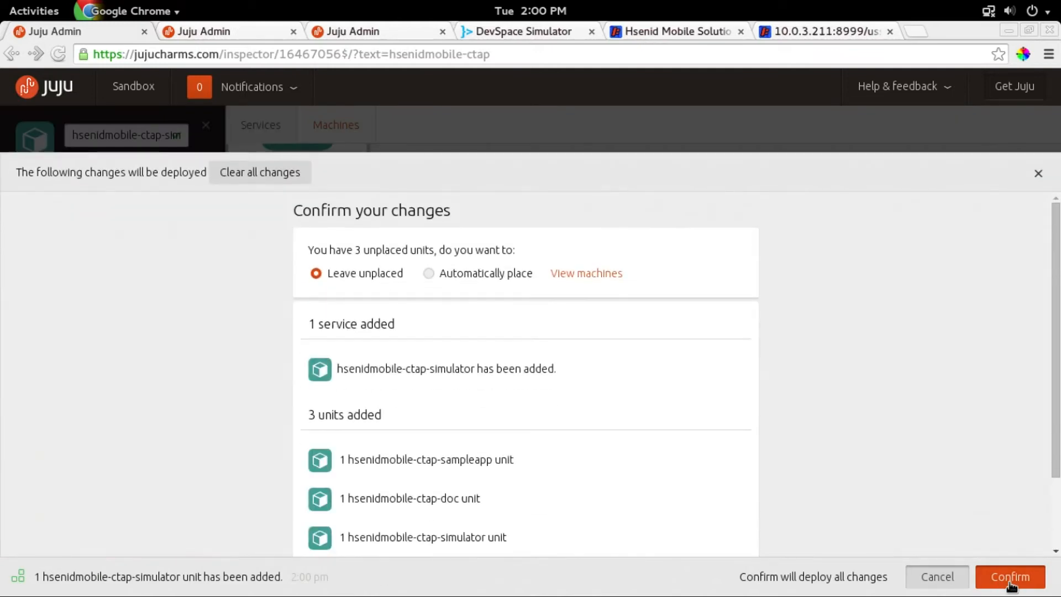
pyautogui.click(1010, 577)
# - Move the simulator service farther to the right of the sampleapp service, keeping all three services in view
pyautogui.moveTo(619, 436); pyautogui.dragTo(798, 364)
pyautogui.moveTo(645, 425); pyautogui.dragTo(698, 444)
pyautogui.scroll(-3, 547, 423)
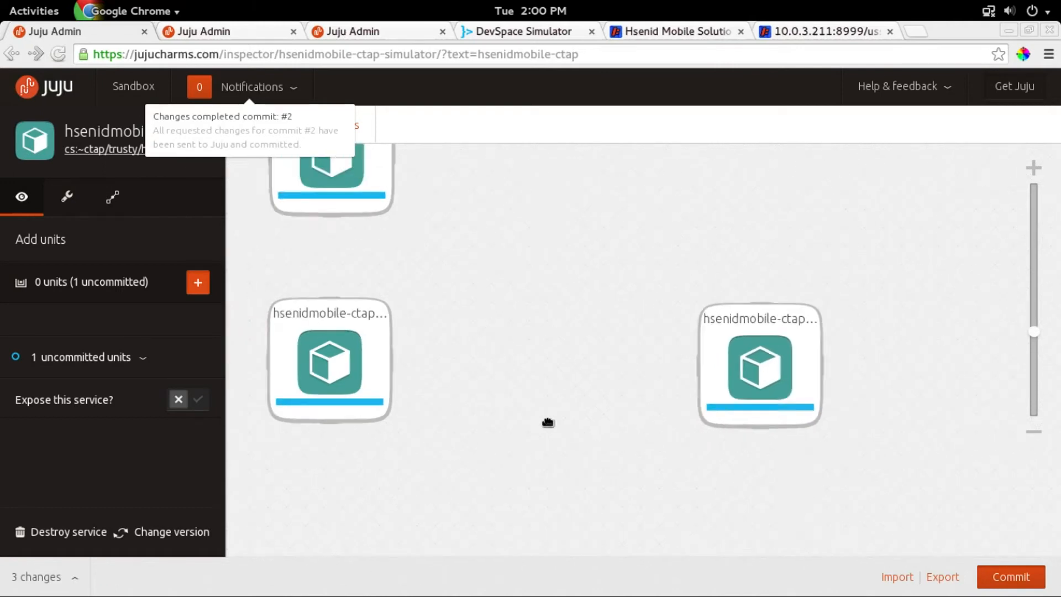
pyautogui.scroll(-2, 547, 422)
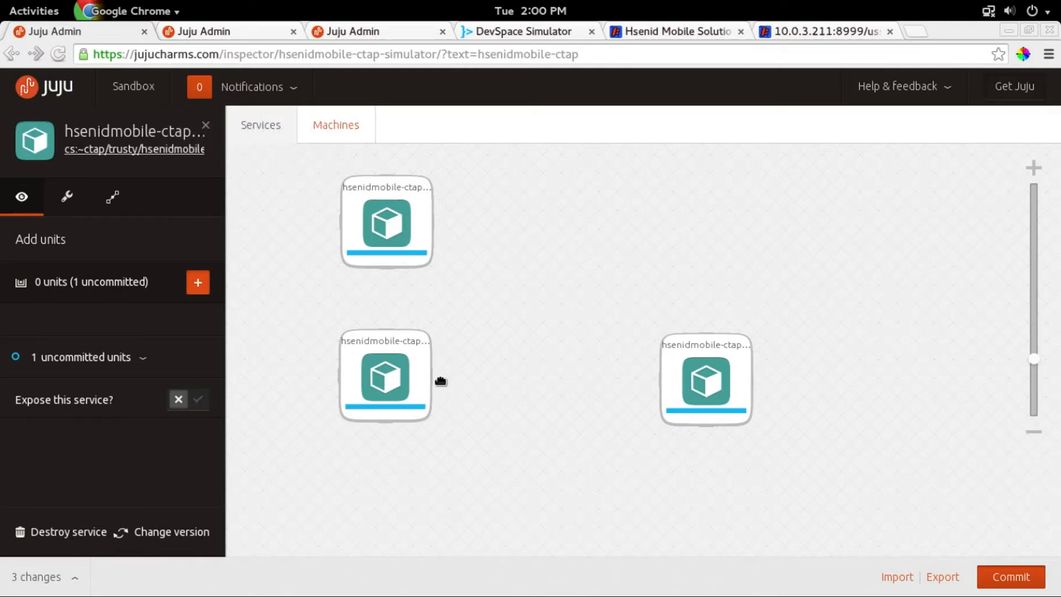
# - Build a relation from the hsenidmobile-ctap-sampleapp service to the simulator service and commit the change
pyautogui.click(424, 373)
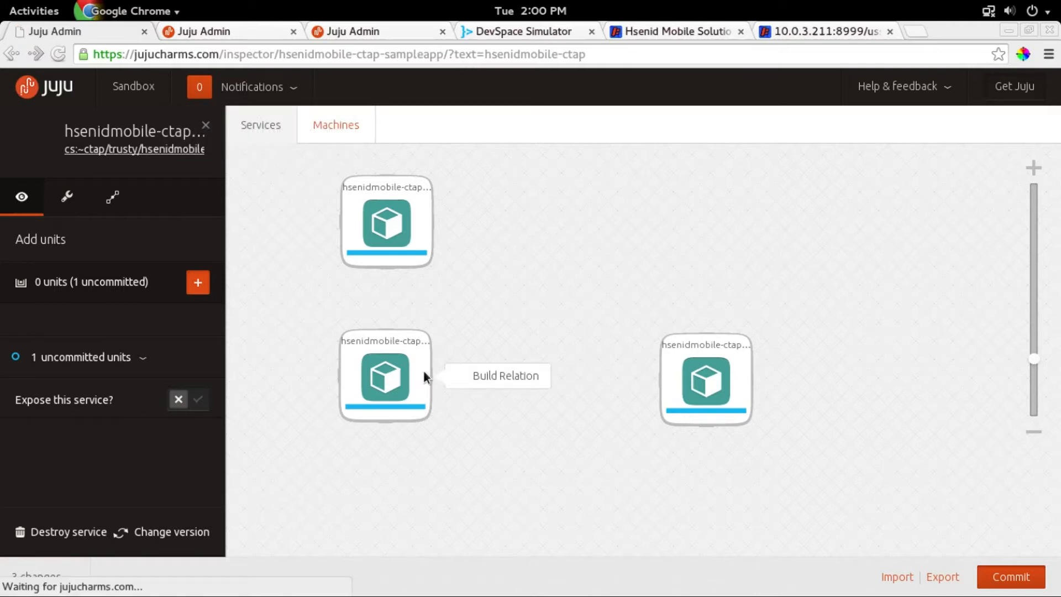
pyautogui.click(477, 379)
pyautogui.click(664, 381)
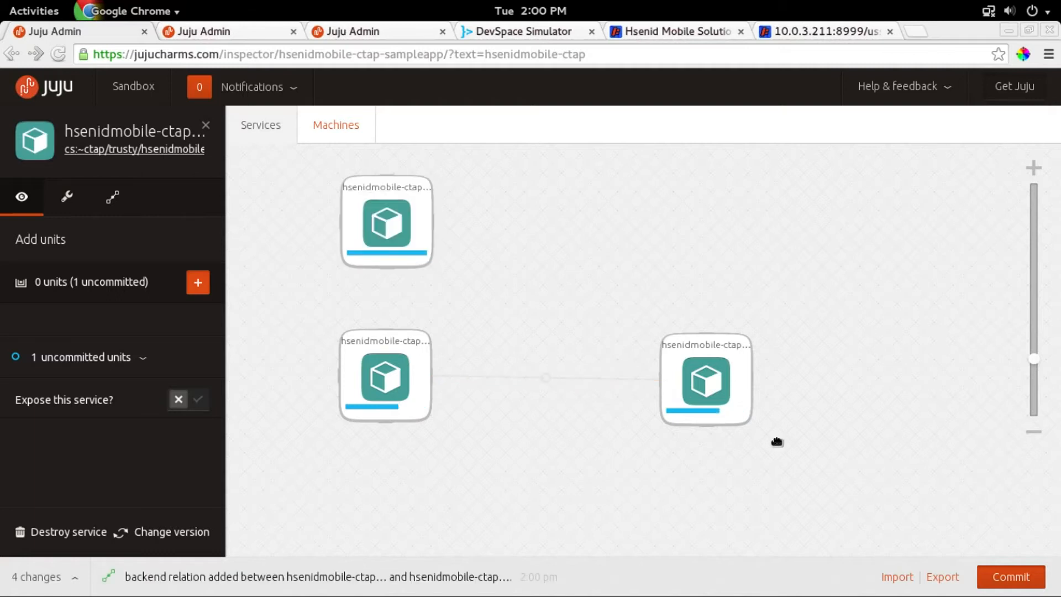
pyautogui.click(1004, 577)
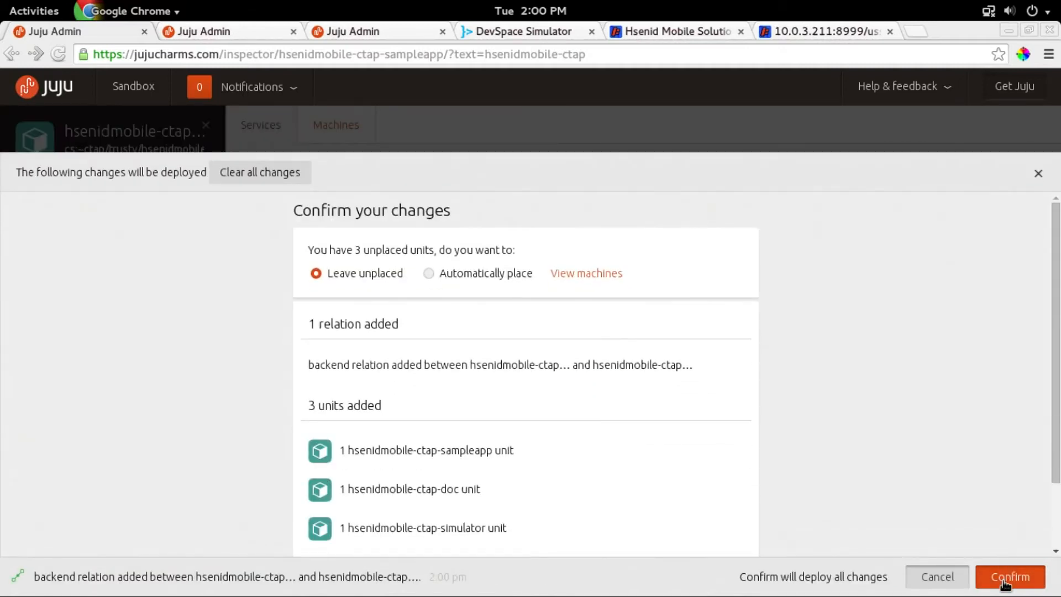
pyautogui.click(1006, 576)
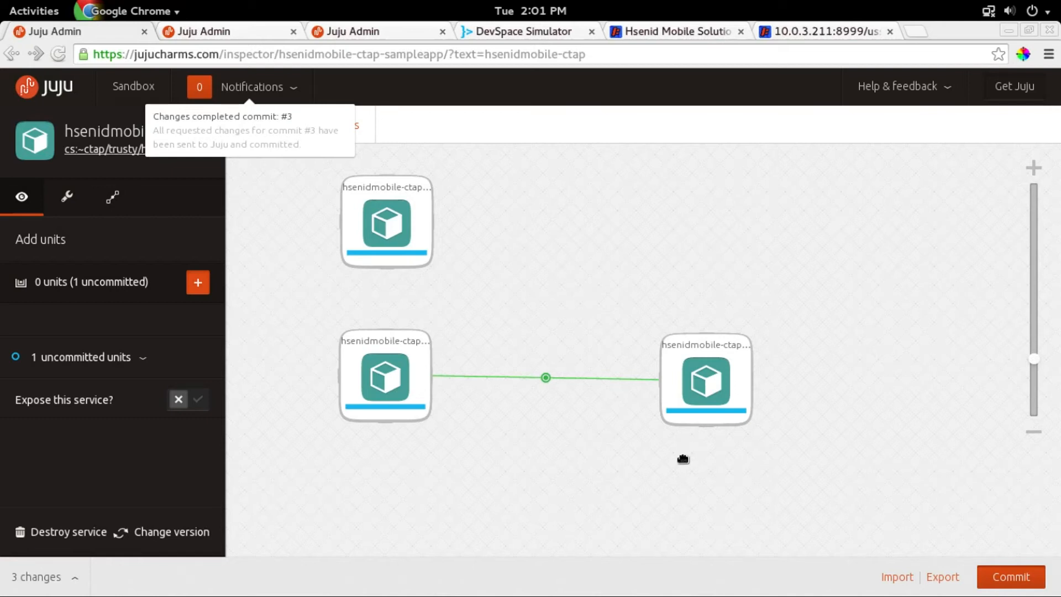
# - Deploy the complete hsenidmobile-ctap bundle on the empty canvas of the second Juju Admin session
pyautogui.click(202, 29)
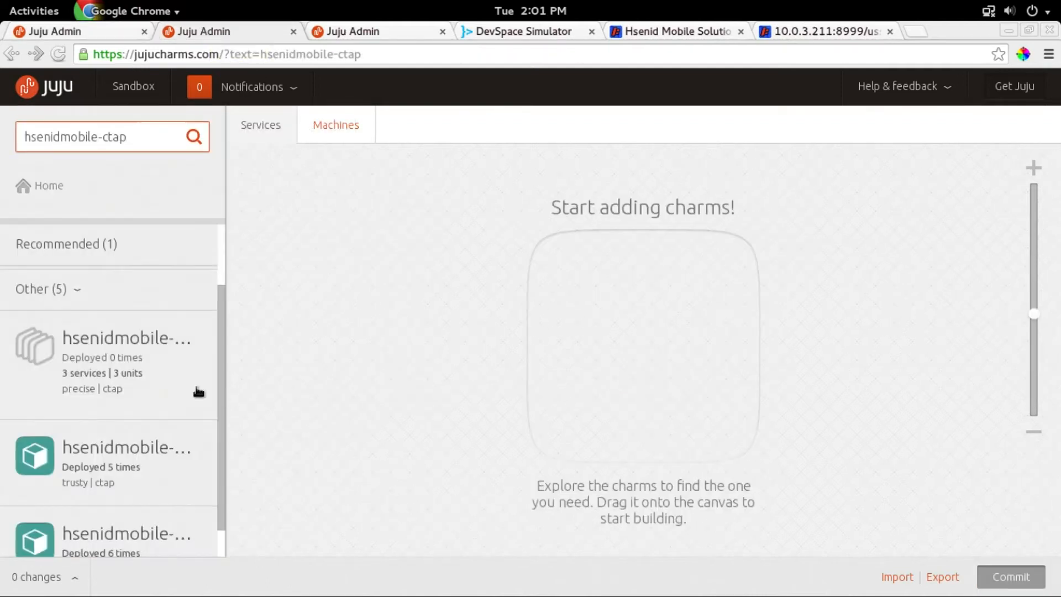
pyautogui.click(130, 361)
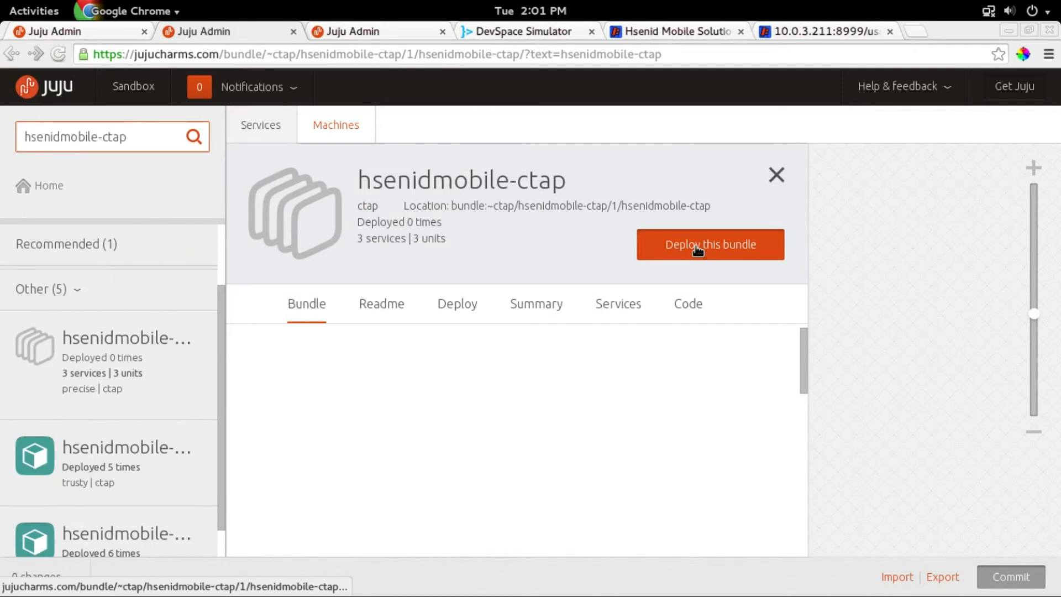
pyautogui.click(709, 247)
pyautogui.click(709, 247)
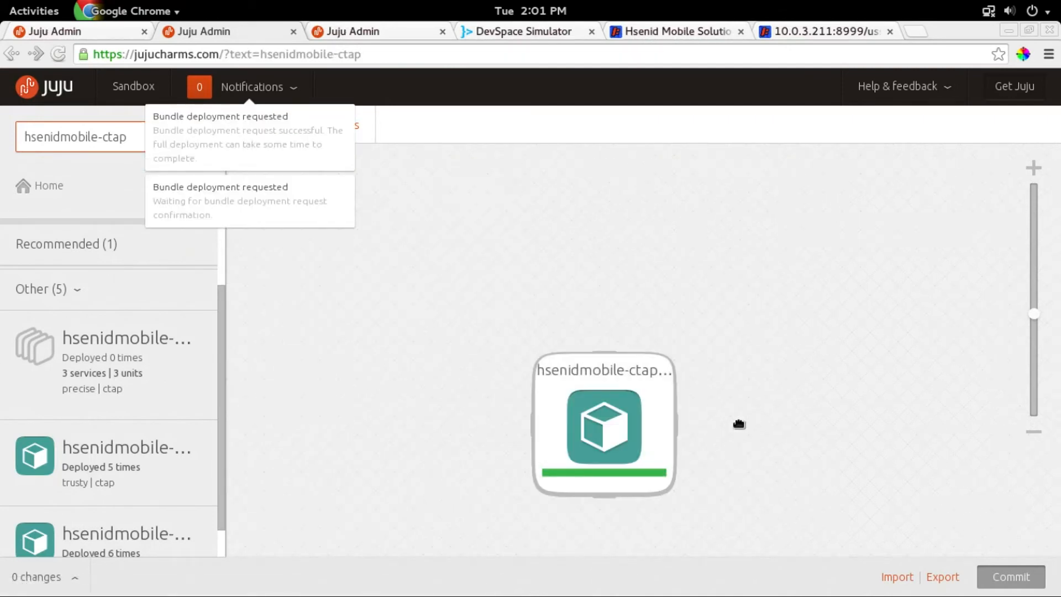
pyautogui.scroll(-3, 738, 423)
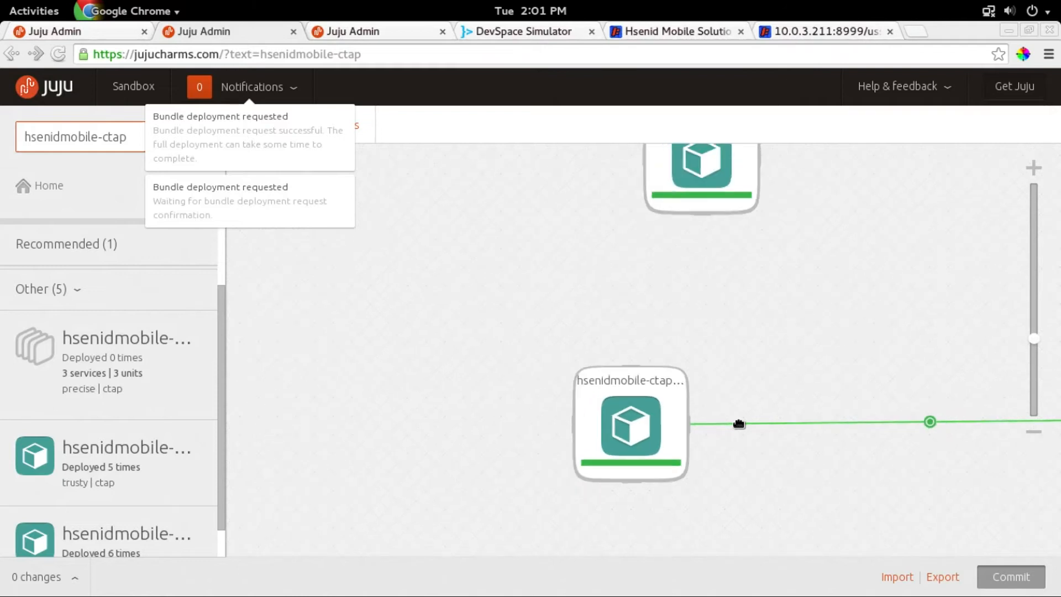
pyautogui.moveTo(816, 349); pyautogui.dragTo(593, 394)
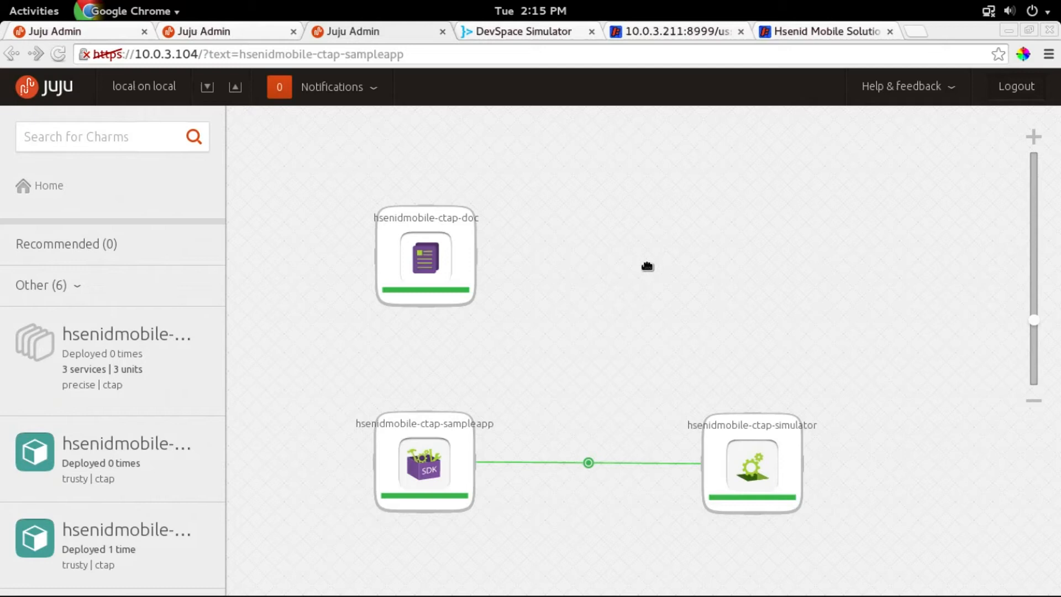
# - Switch to the DevSpace Simulator and look through its USSD page, including the message form and both sent-message tables
pyautogui.click(527, 33)
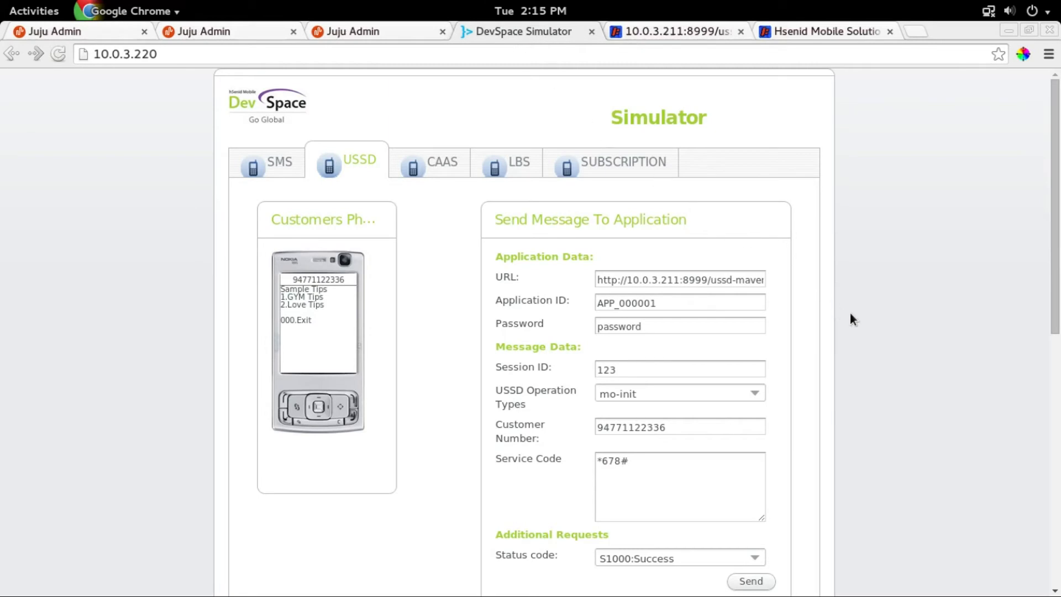
pyautogui.scroll(-5, 878, 314)
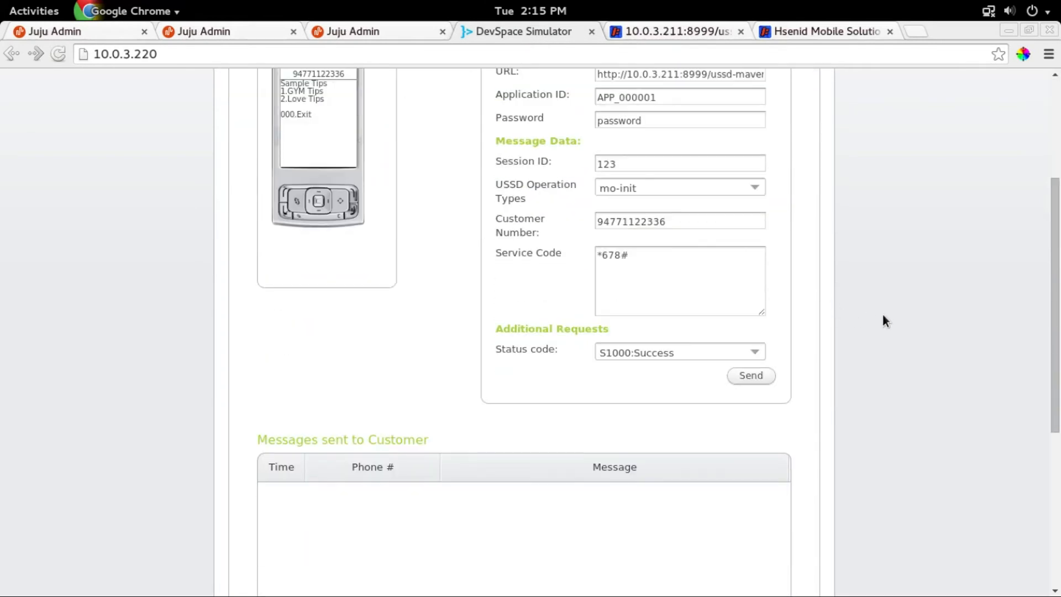
pyautogui.scroll(-6, 883, 314)
pyautogui.scroll(4, 883, 314)
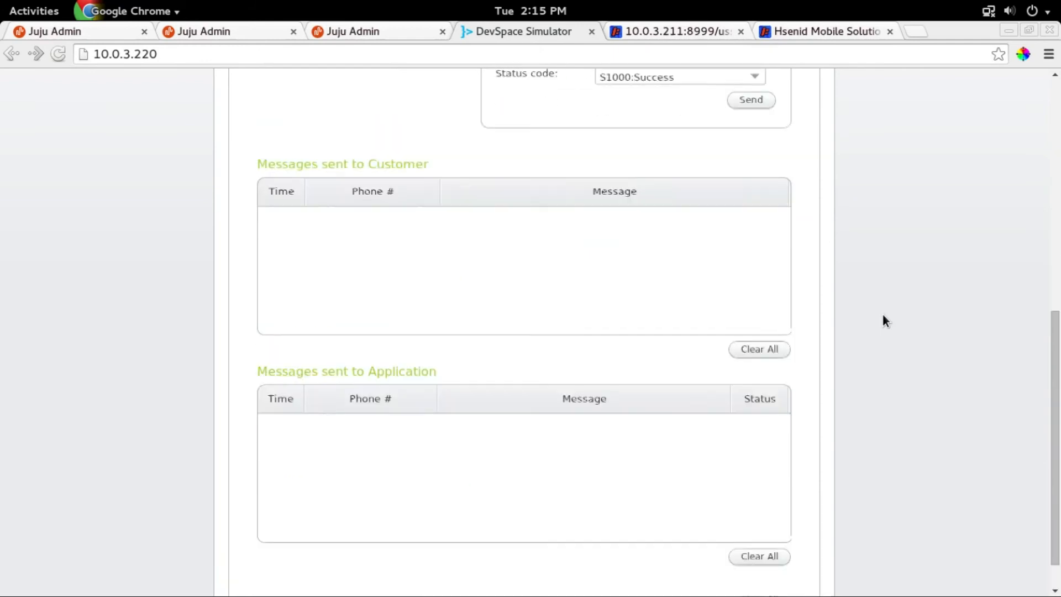
pyautogui.scroll(6, 883, 320)
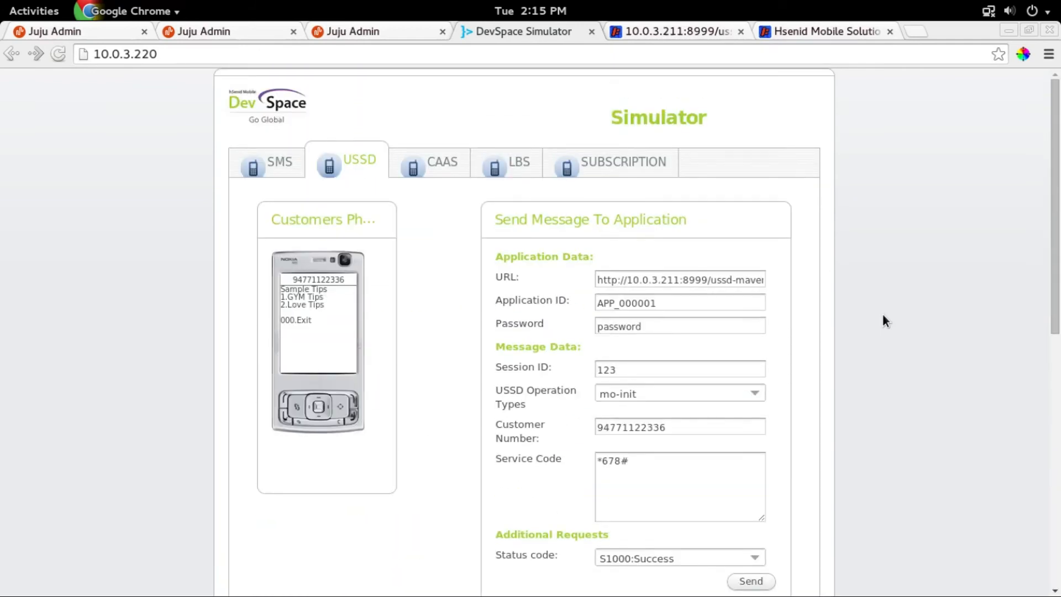
# - Check the ussd-maven-sampleapp page, then open the documentation from the Hsenid Mobile Solutions page and skim the SMS API guide
pyautogui.click(690, 30)
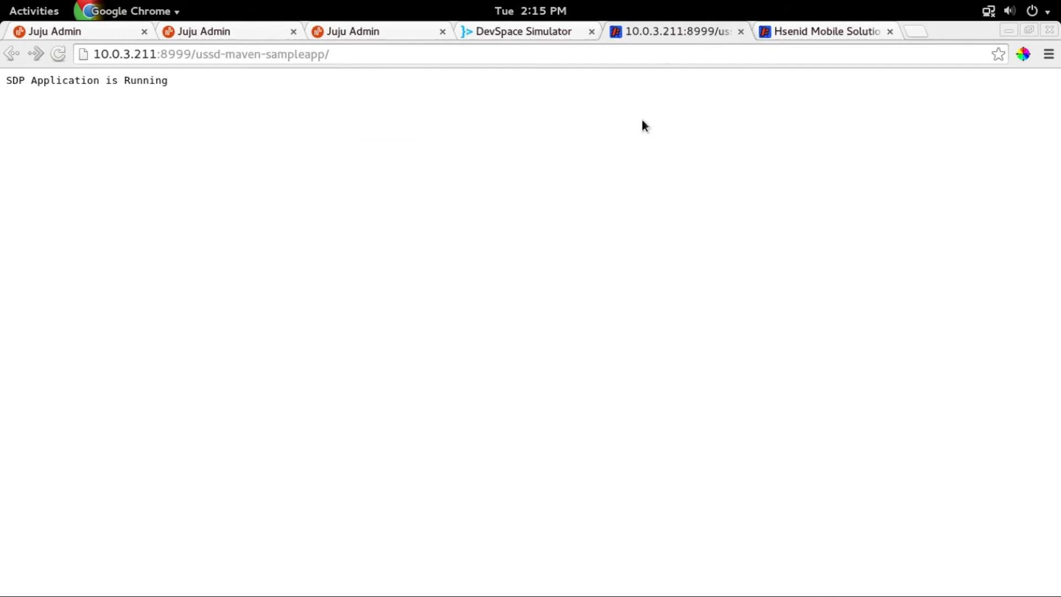
pyautogui.click(829, 25)
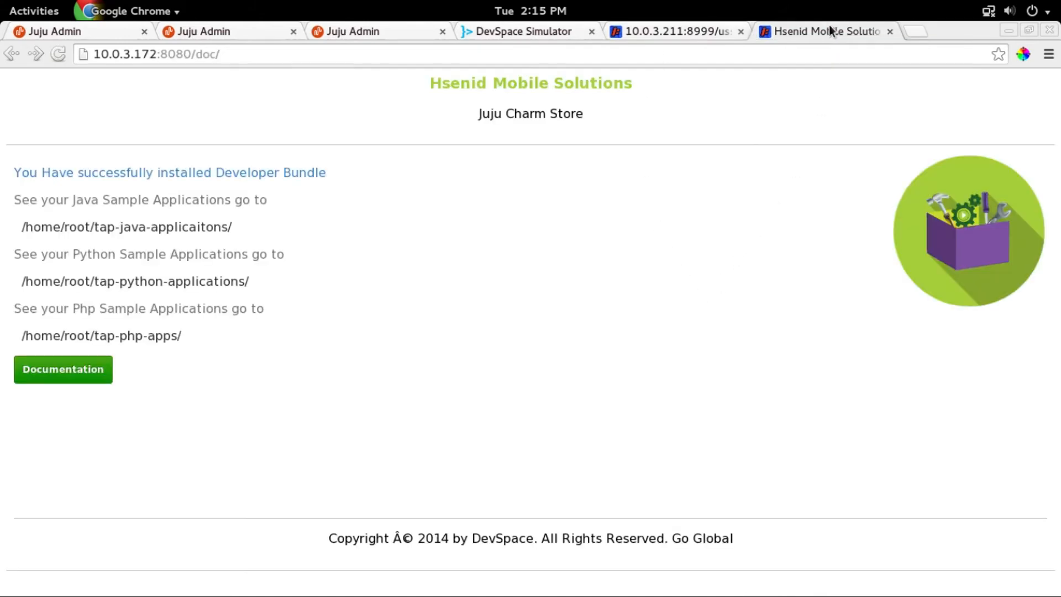
pyautogui.click(84, 372)
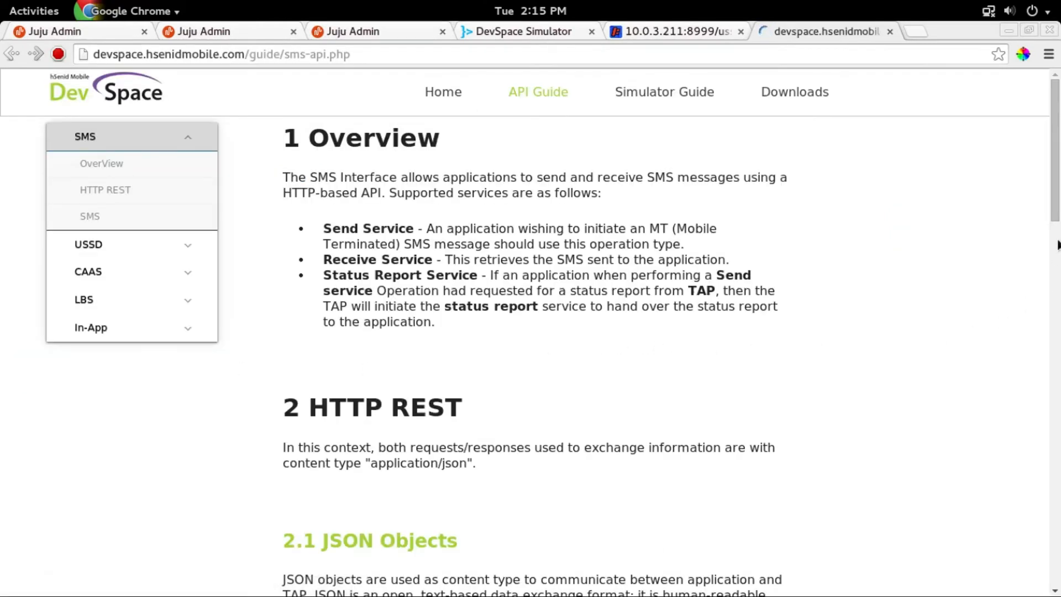
pyautogui.scroll(-6, 1059, 135)
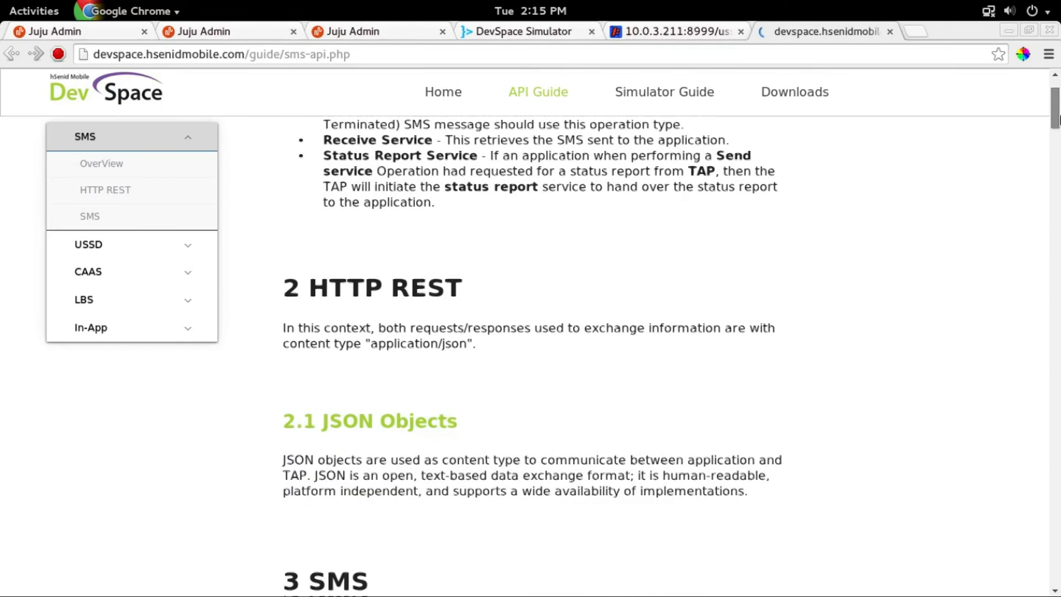
pyautogui.moveTo(1058, 142); pyautogui.dragTo(1054, 107)
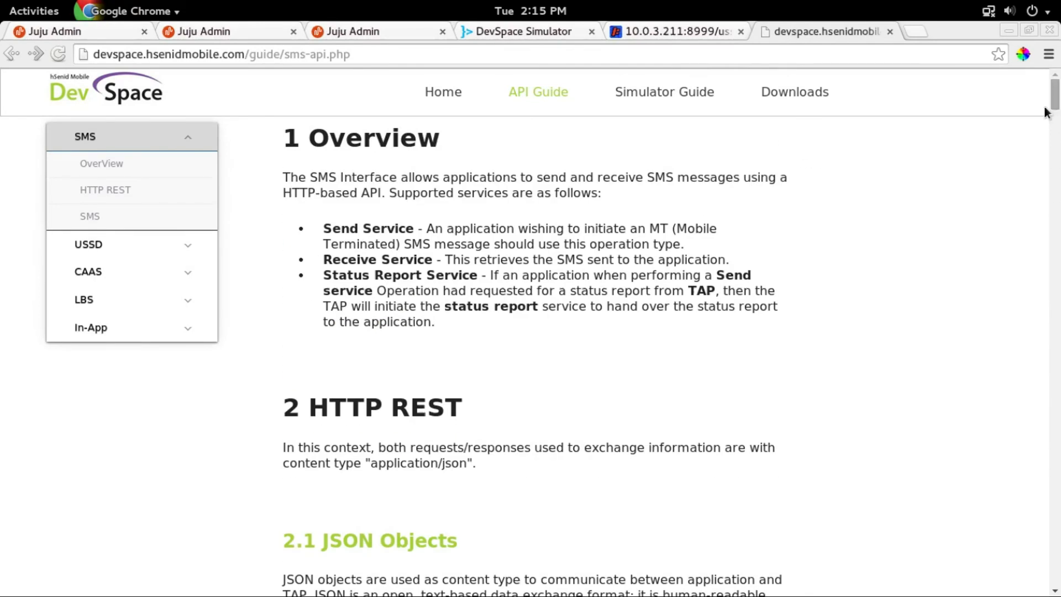
# - Send the service code *678# as mo-init from the DevSpace Simulator and check the message text in the Messages sent to Customer table
pyautogui.click(518, 32)
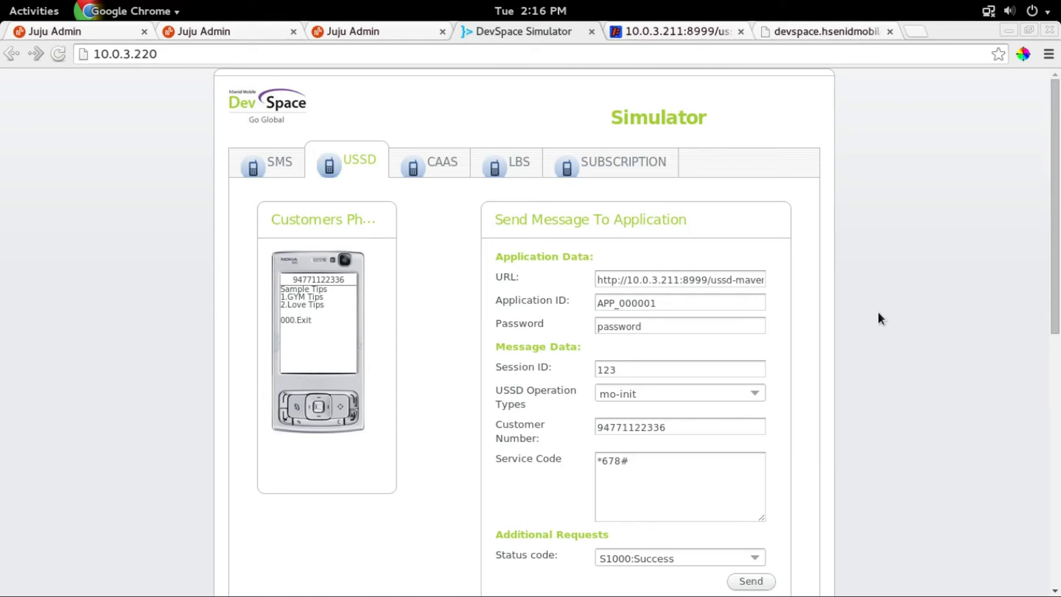
pyautogui.scroll(-3, 879, 318)
pyautogui.click(761, 422)
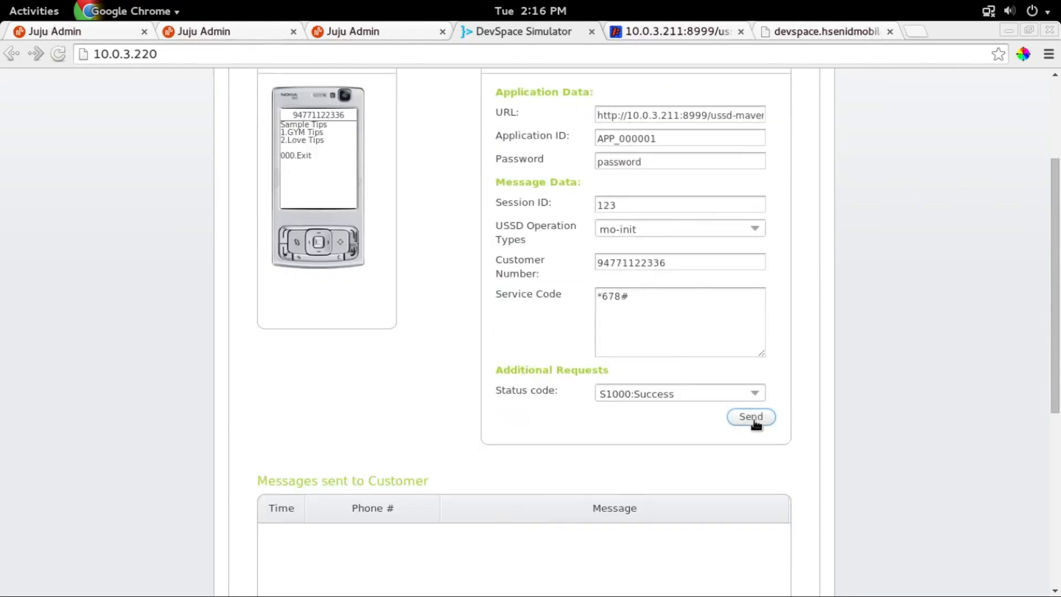
pyautogui.scroll(-2, 939, 334)
pyautogui.scroll(-4, 939, 337)
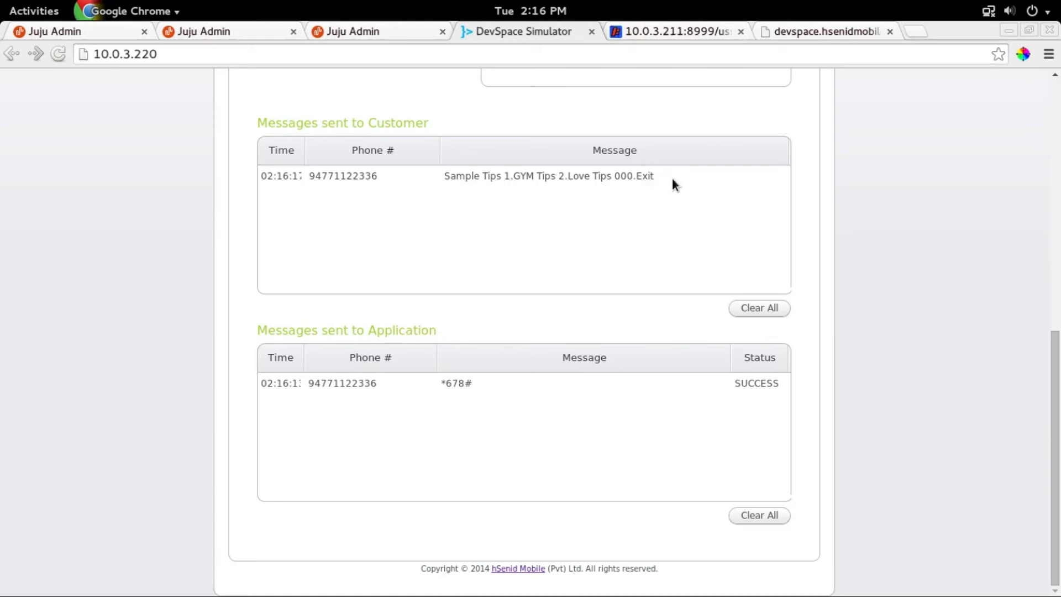
pyautogui.moveTo(464, 180)
pyautogui.mouseDown()
pyautogui.moveTo(438, 179)
pyautogui.moveTo(449, 179)
pyautogui.mouseUp()
pyautogui.click(711, 225)
# - Set the USSD operation type to mo-cont, send service code 1 to the application and check both message tables
pyautogui.scroll(5, 880, 271)
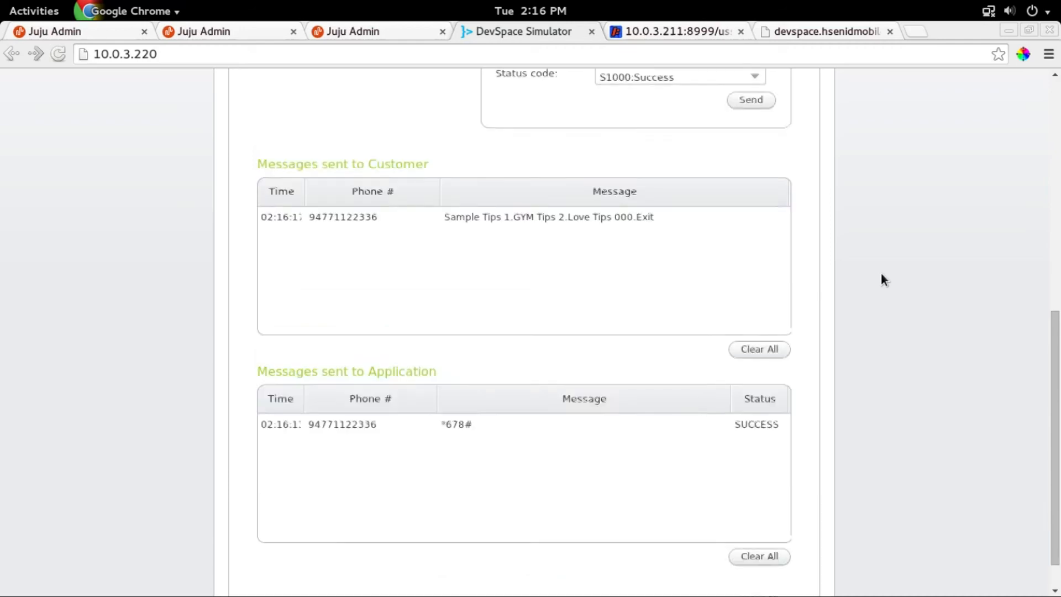
pyautogui.scroll(-2, 879, 279)
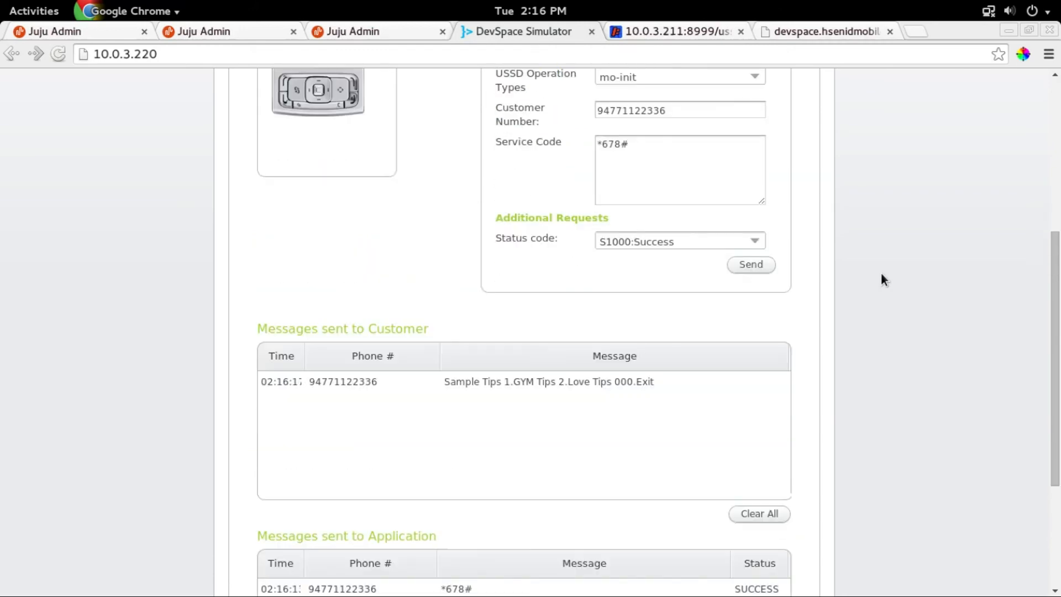
pyautogui.scroll(3, 903, 362)
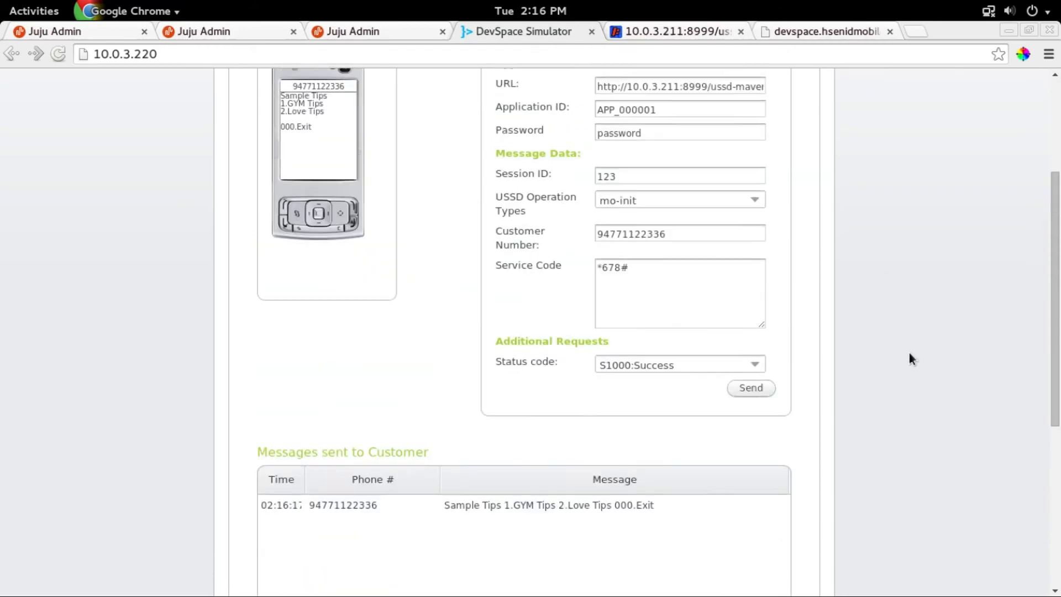
pyautogui.click(753, 240)
pyautogui.click(704, 270)
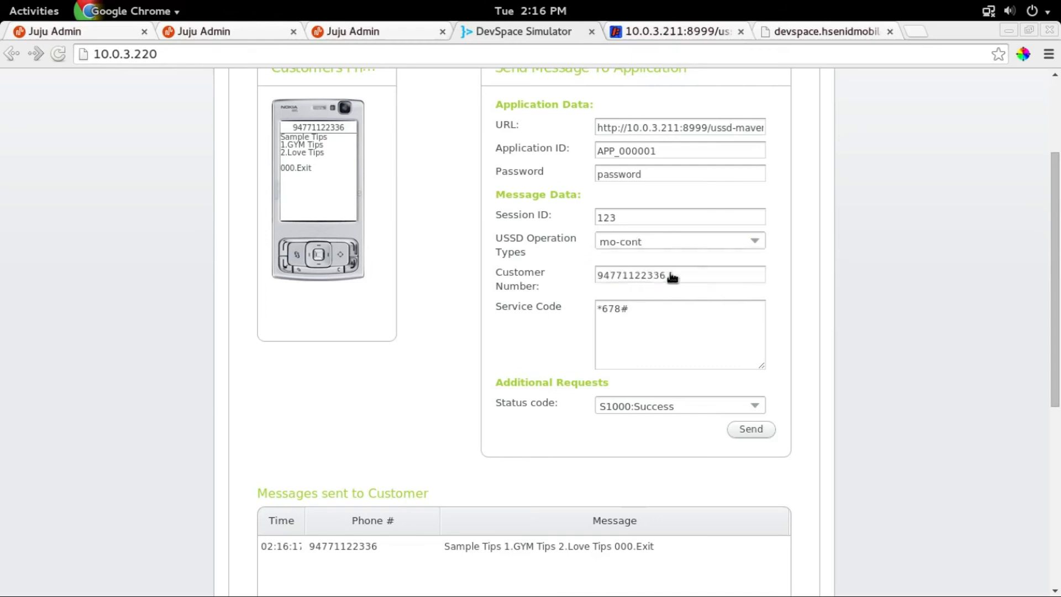
pyautogui.moveTo(640, 307); pyautogui.dragTo(590, 308)
pyautogui.write('1')
pyautogui.click(751, 430)
pyautogui.scroll(-3, 957, 348)
pyautogui.scroll(-3, 959, 357)
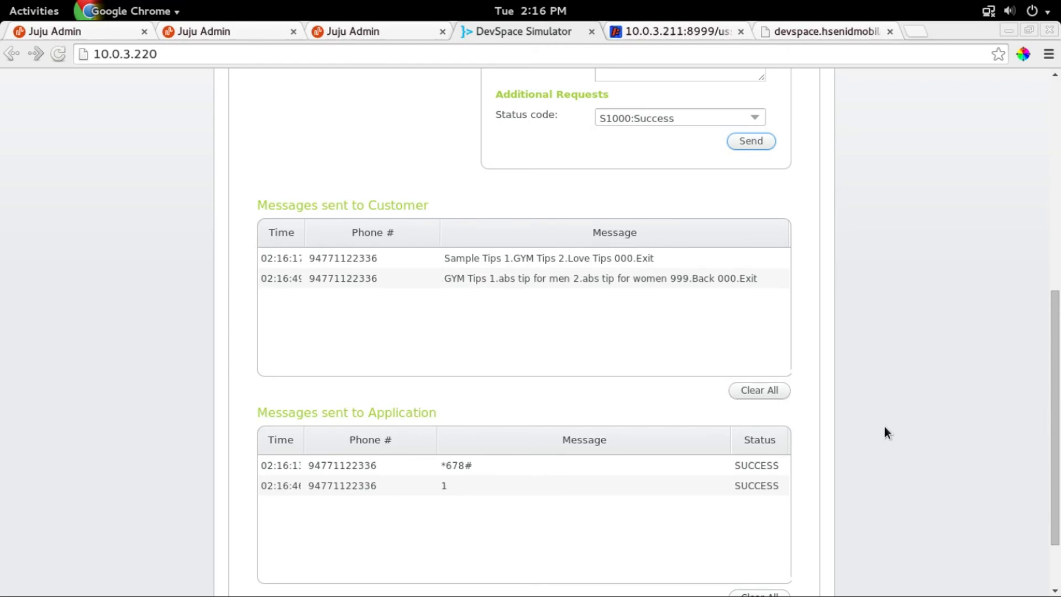
# - Replace the service code with 2, send it to the application and review the entries in both message tables
pyautogui.scroll(3, 884, 427)
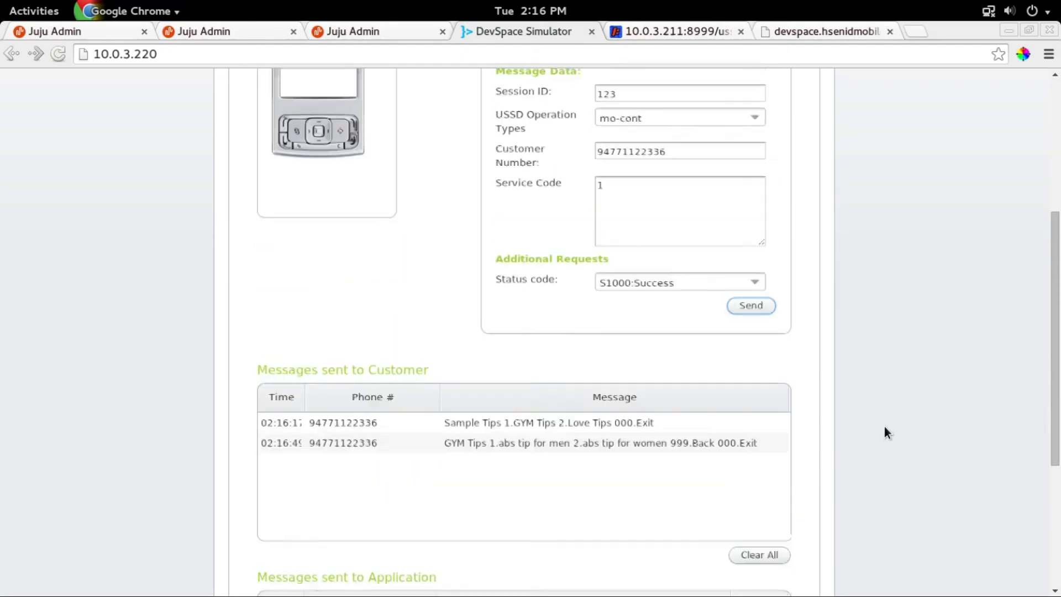
pyautogui.scroll(1, 884, 425)
pyautogui.moveTo(613, 224); pyautogui.dragTo(580, 223)
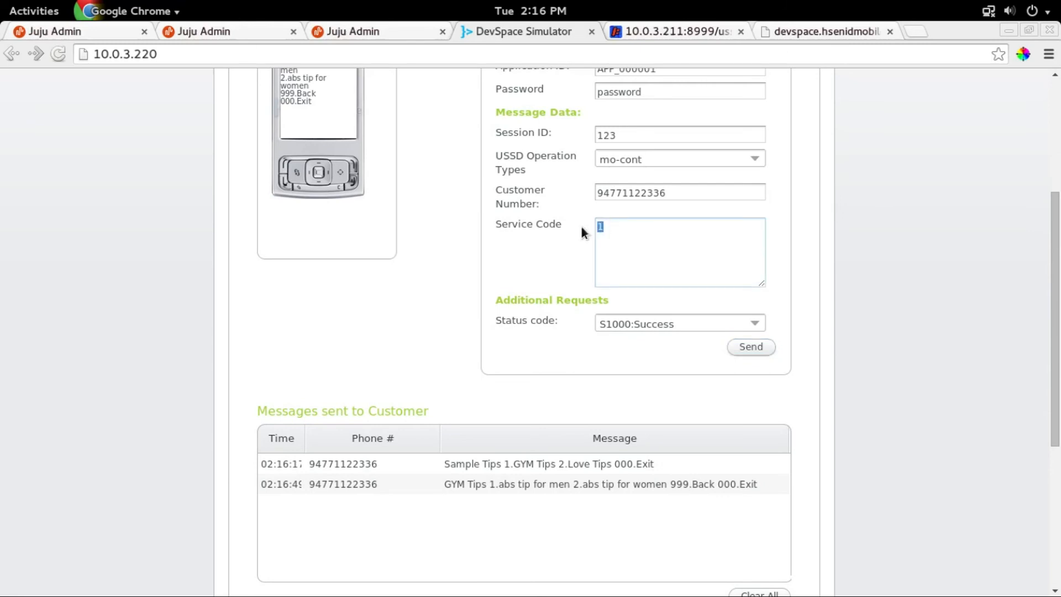
pyautogui.write('2')
pyautogui.click(751, 346)
pyautogui.scroll(-6, 893, 365)
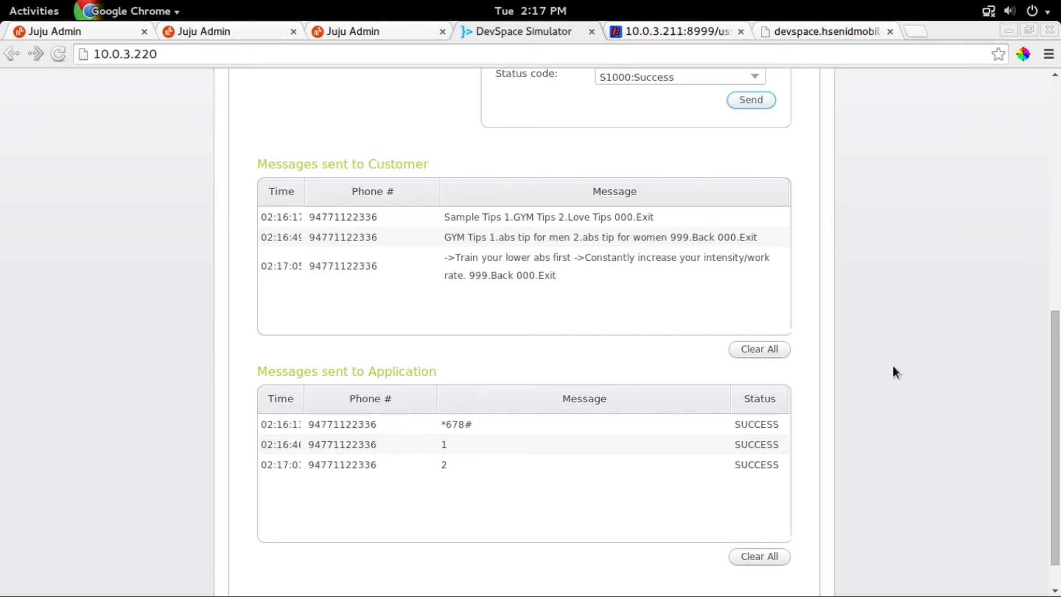
pyautogui.scroll(1, 893, 366)
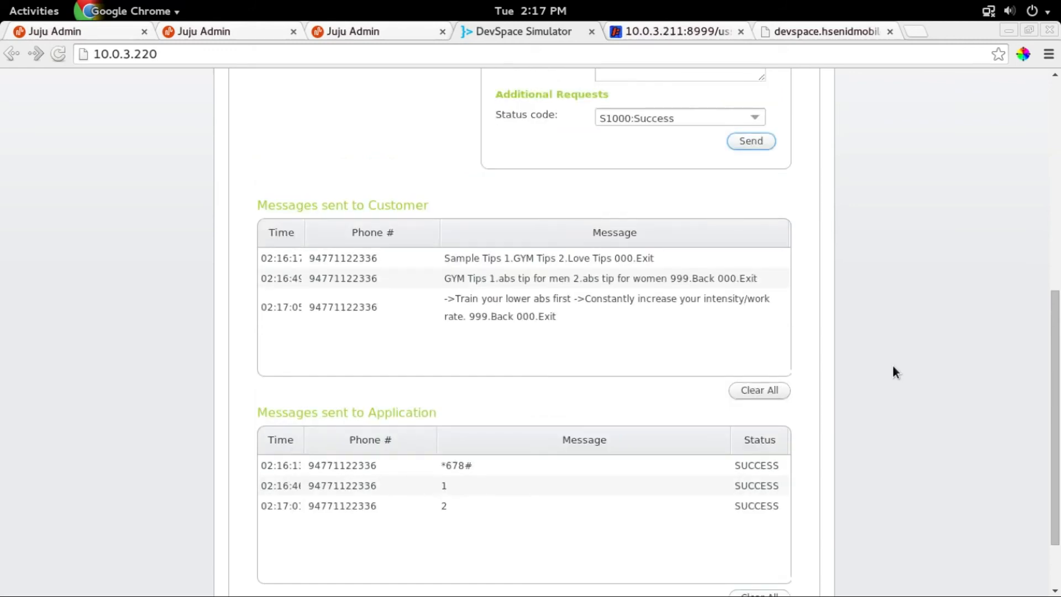
pyautogui.scroll(2, 893, 366)
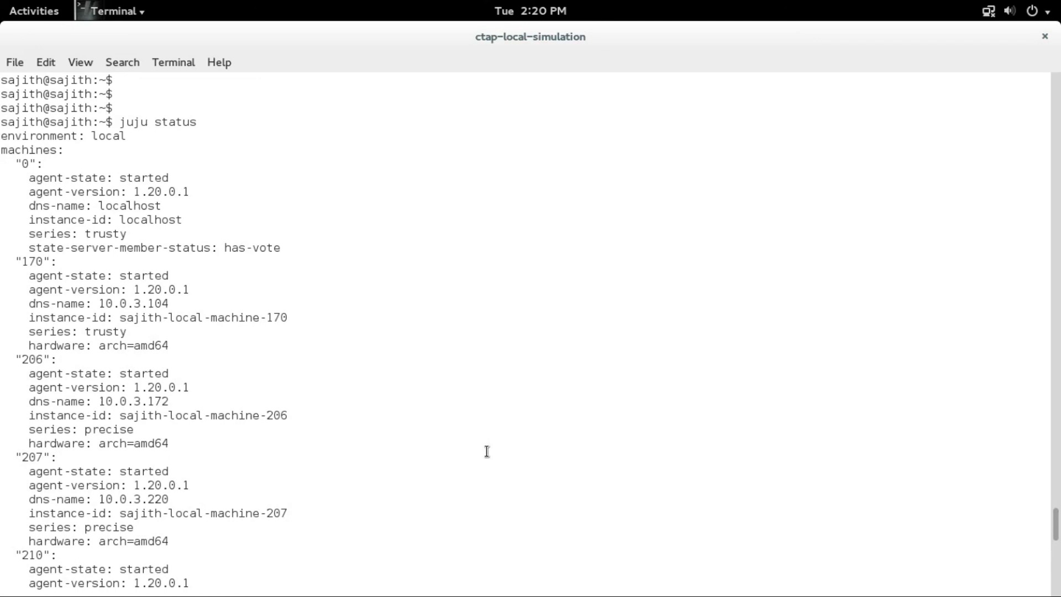
# - In the terminal's juju status output, examine the agent states of the hsenidmobile-ctap-doc and hsenidmobile-ctap-sampleapp units
pyautogui.scroll(-6, 487, 452)
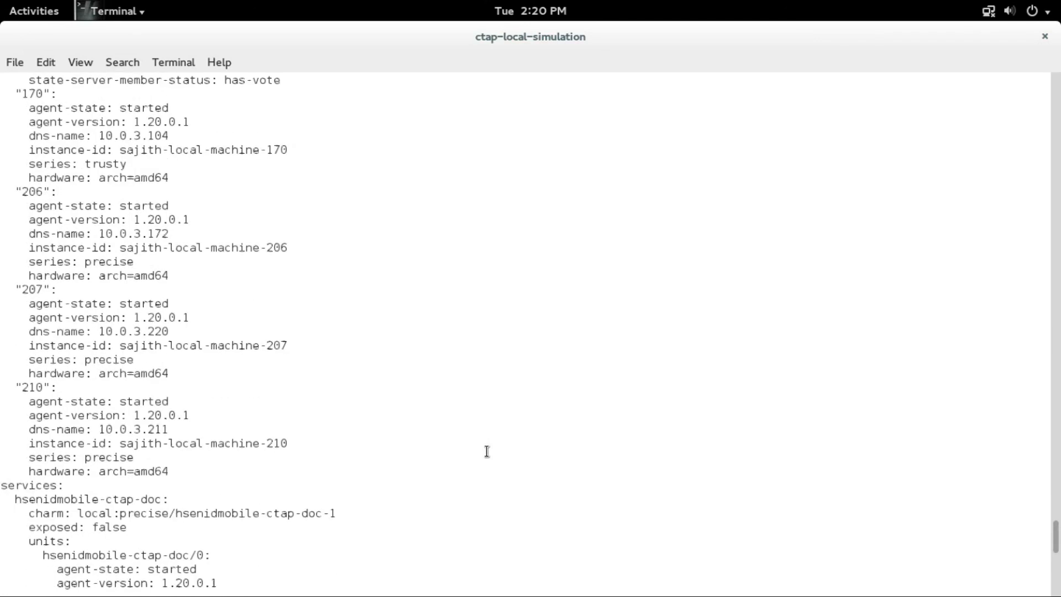
pyautogui.scroll(-4, 487, 452)
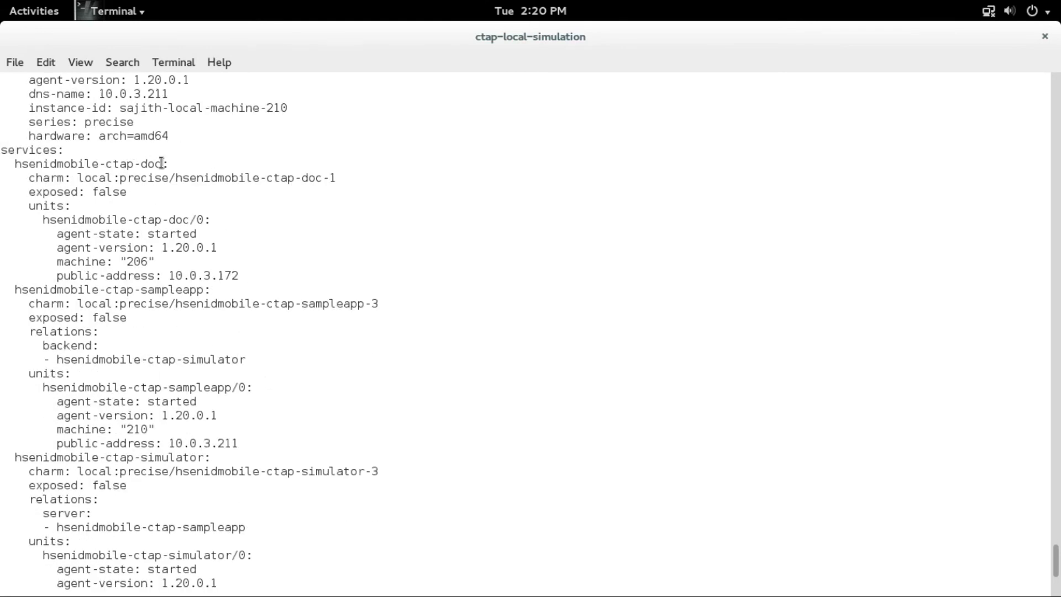
pyautogui.moveTo(164, 164); pyautogui.dragTo(15, 164)
pyautogui.moveTo(197, 233); pyautogui.dragTo(141, 233)
pyautogui.moveTo(204, 289); pyautogui.dragTo(15, 290)
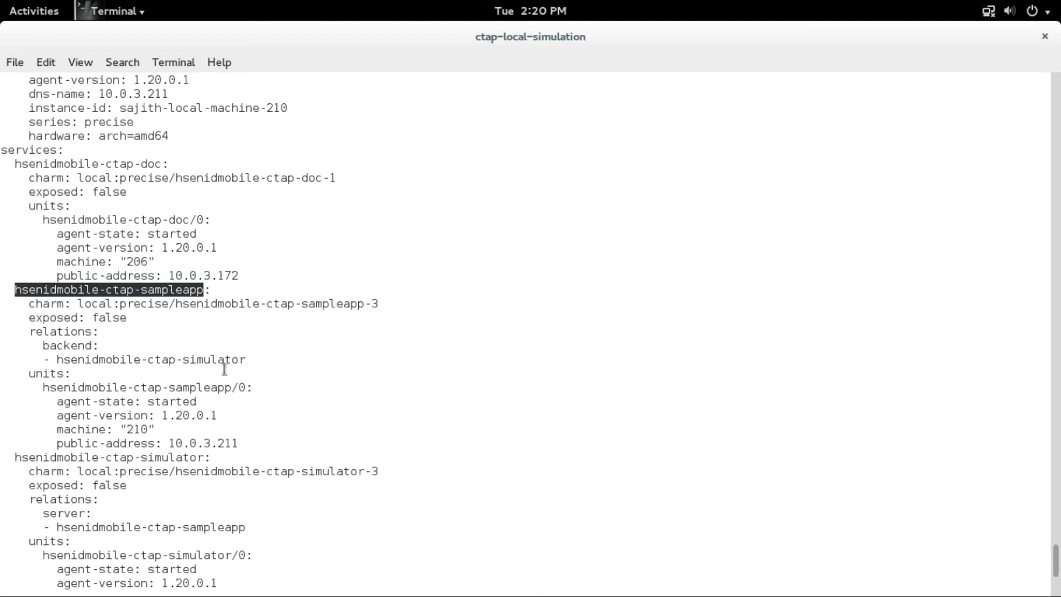
pyautogui.click(197, 401)
pyautogui.moveTo(197, 401); pyautogui.dragTo(147, 401)
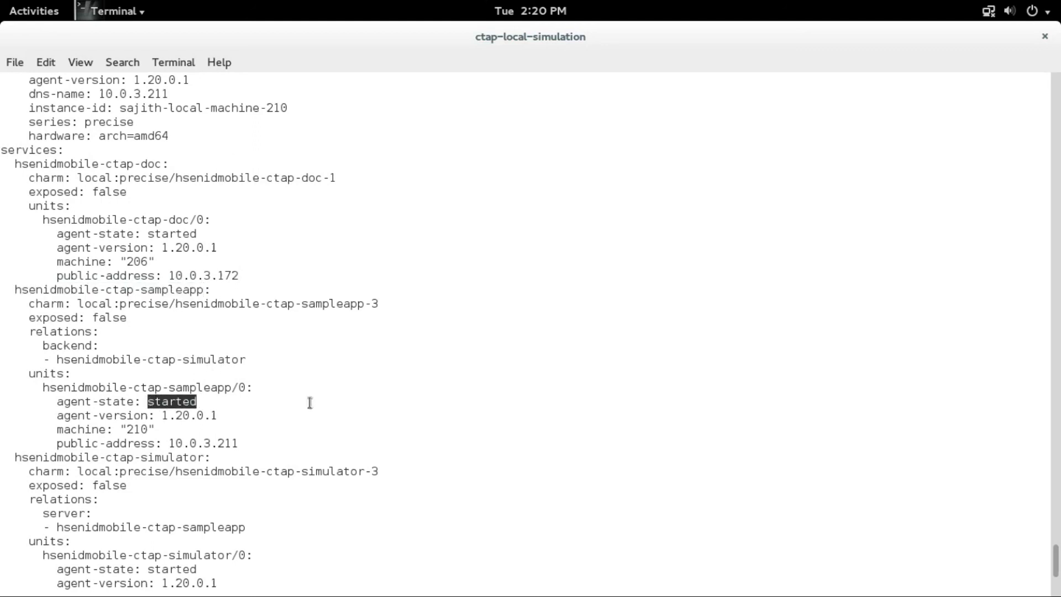
# - Find the hsenidmobile-ctap-simulator service in the juju status output and examine its unit's agent state
pyautogui.scroll(-4, 373, 397)
pyautogui.scroll(-2, 374, 396)
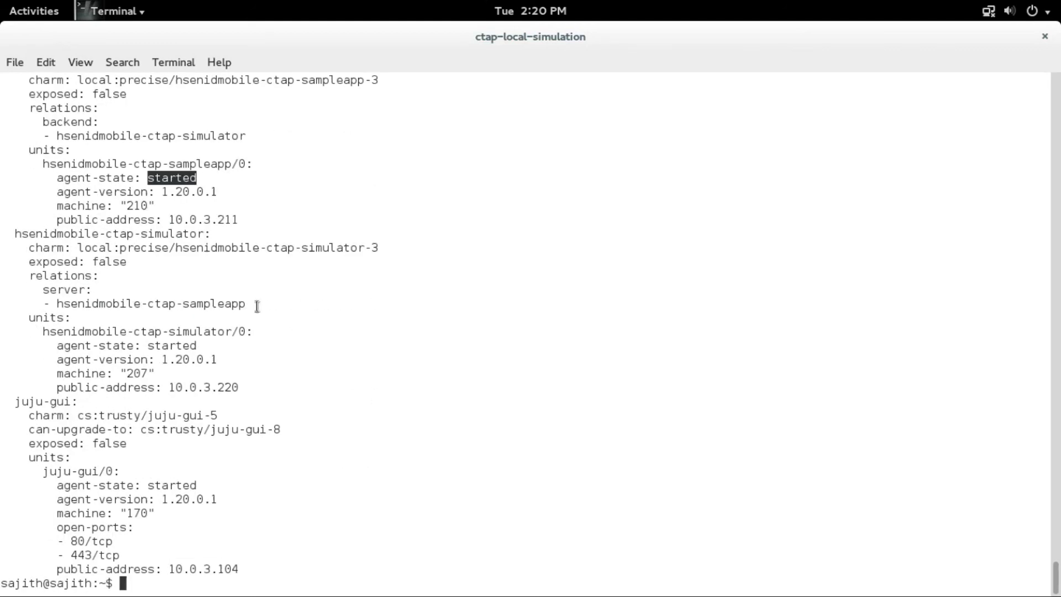
pyautogui.click(203, 233)
pyautogui.moveTo(203, 233); pyautogui.dragTo(12, 234)
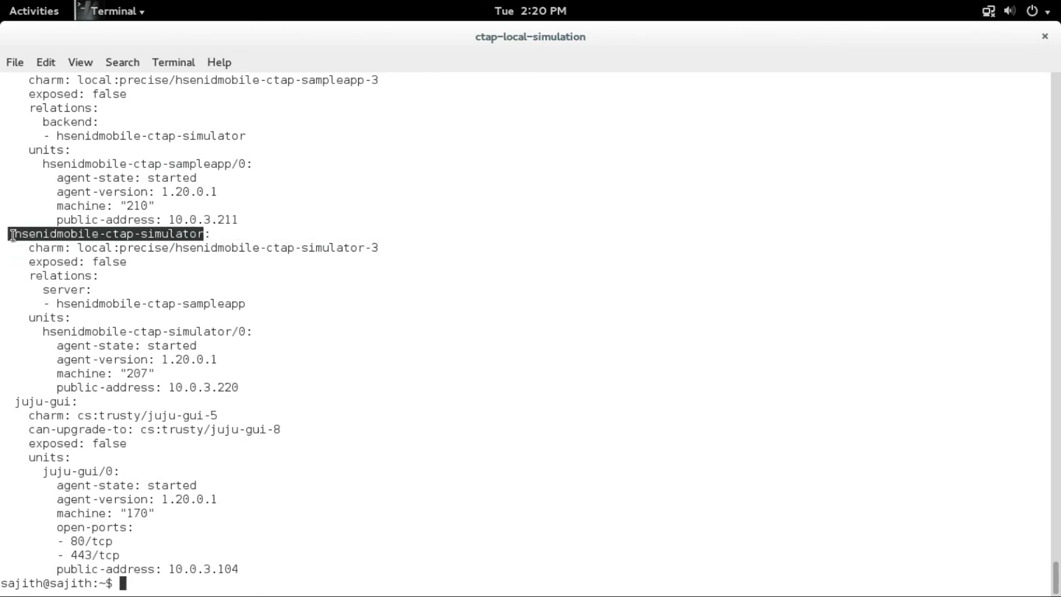
pyautogui.moveTo(197, 345); pyautogui.dragTo(149, 346)
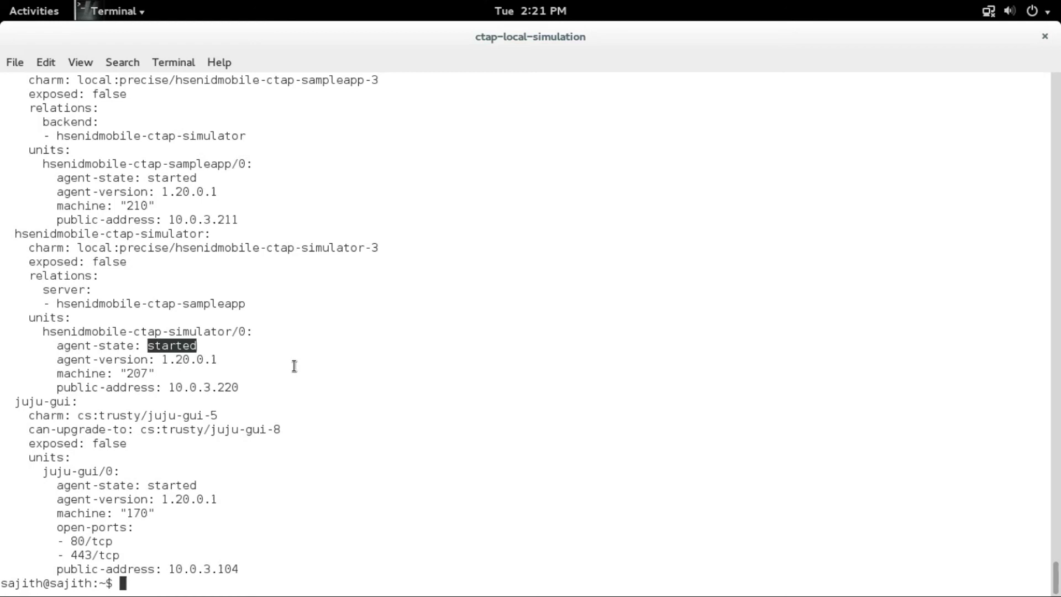
# - Highlight the relations entries of the hsenidmobile-ctap-simulator and hsenidmobile-ctap-sampleapp services in the juju status output
pyautogui.moveTo(25, 276); pyautogui.dragTo(284, 303)
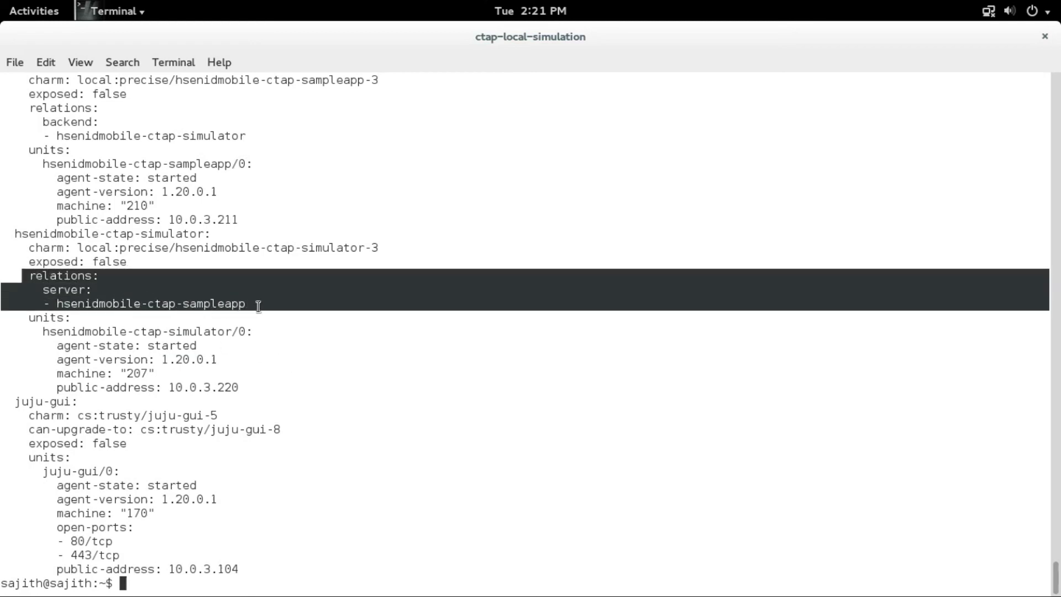
pyautogui.scroll(2, 265, 304)
pyautogui.scroll(2, 265, 305)
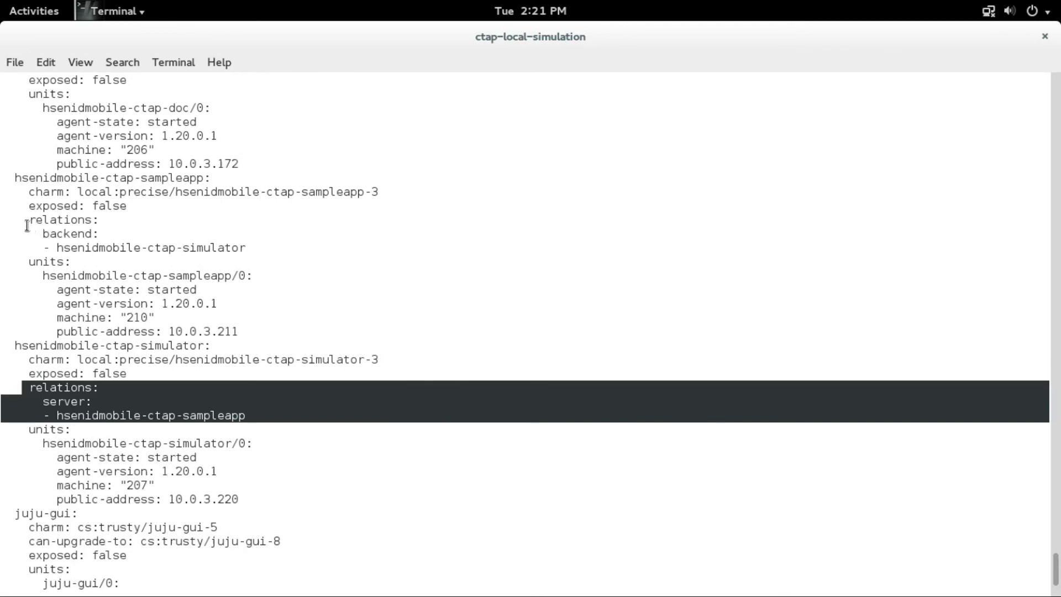
pyautogui.moveTo(25, 221); pyautogui.dragTo(255, 246)
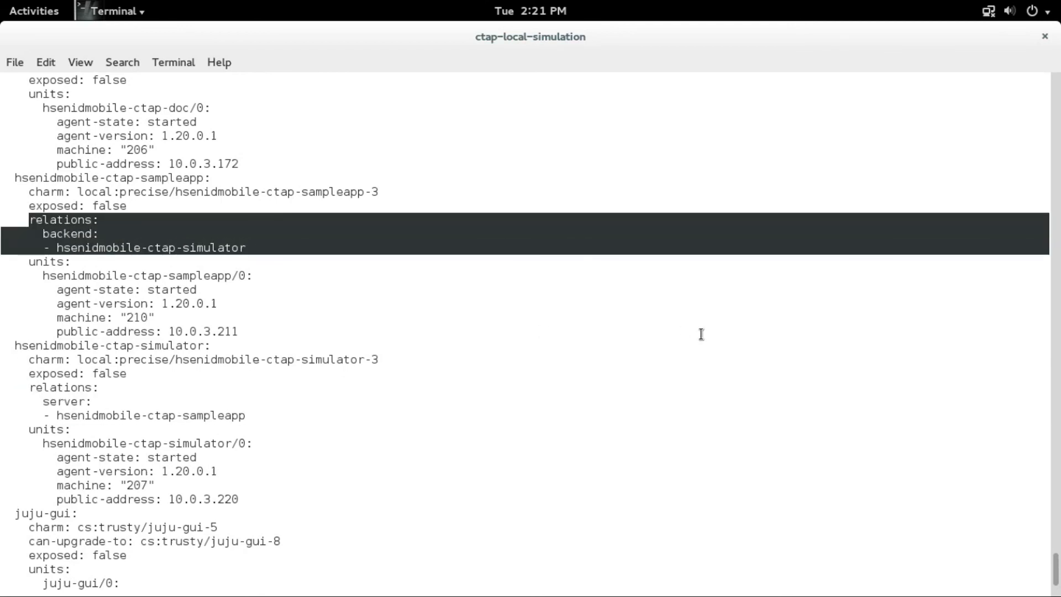